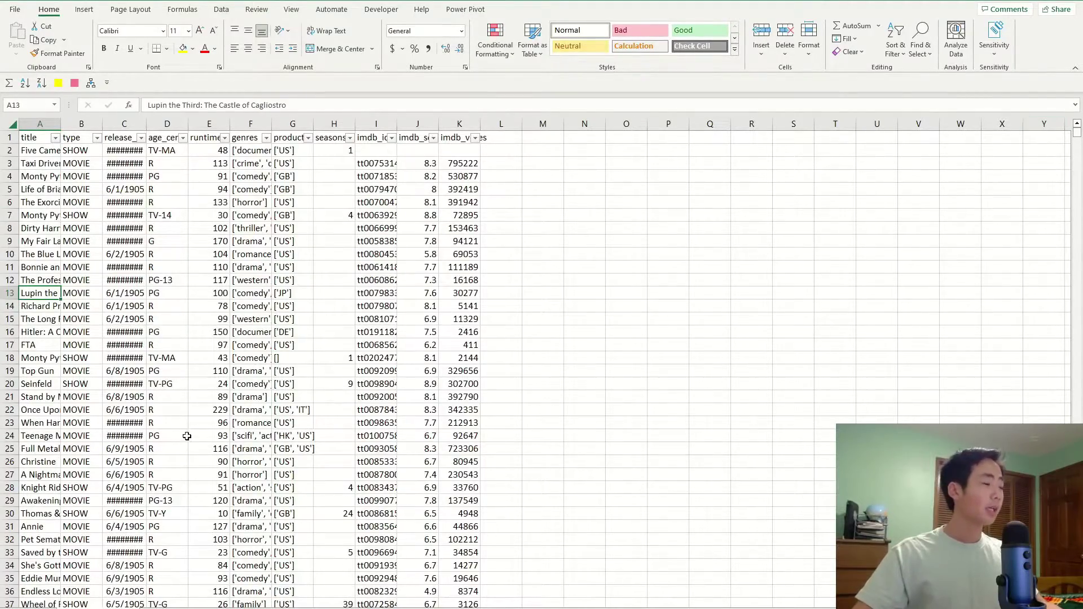
# Step: Review the release_year values, the release dates in column C and the titles in column A
pyautogui.scroll(4, 187, 437)
pyautogui.click(195, 150)
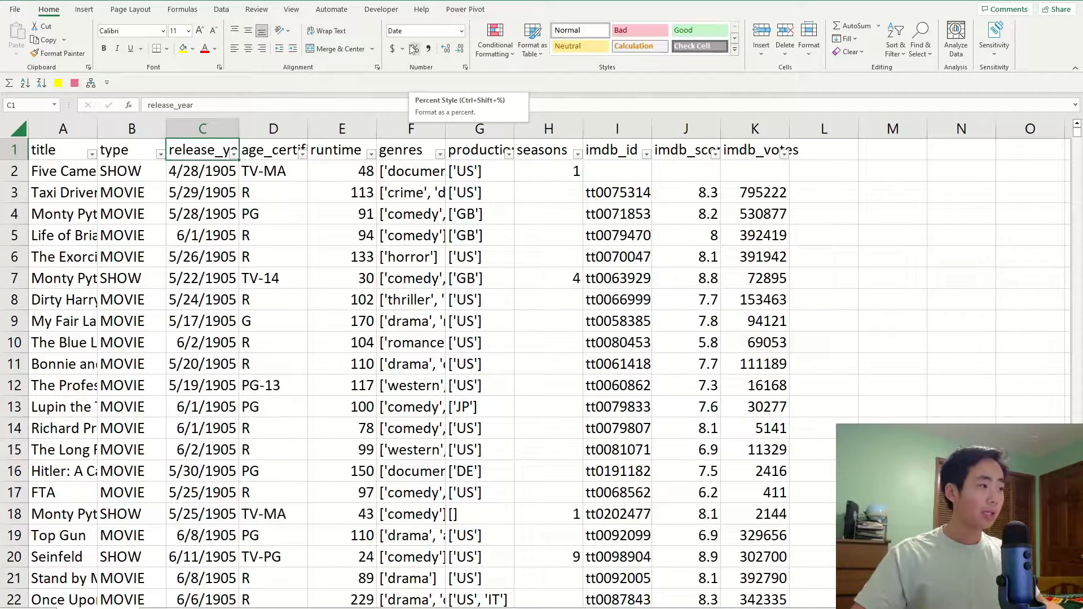
pyautogui.scroll(-5, 207, 265)
pyautogui.scroll(5, 206, 265)
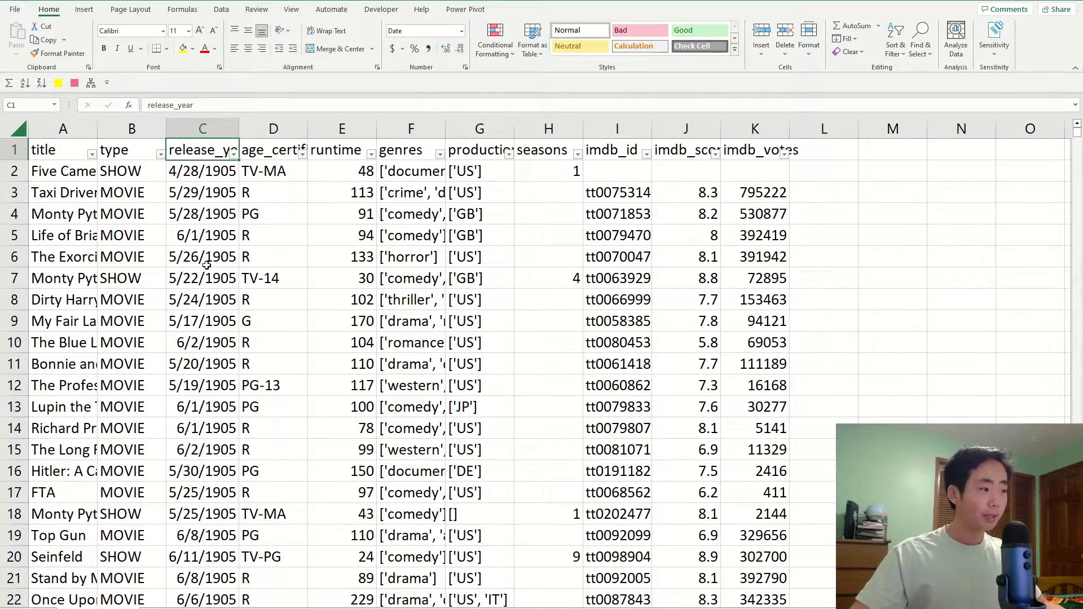
pyautogui.click(220, 235)
pyautogui.click(206, 343)
pyautogui.click(243, 471)
pyautogui.click(207, 300)
pyautogui.click(201, 362)
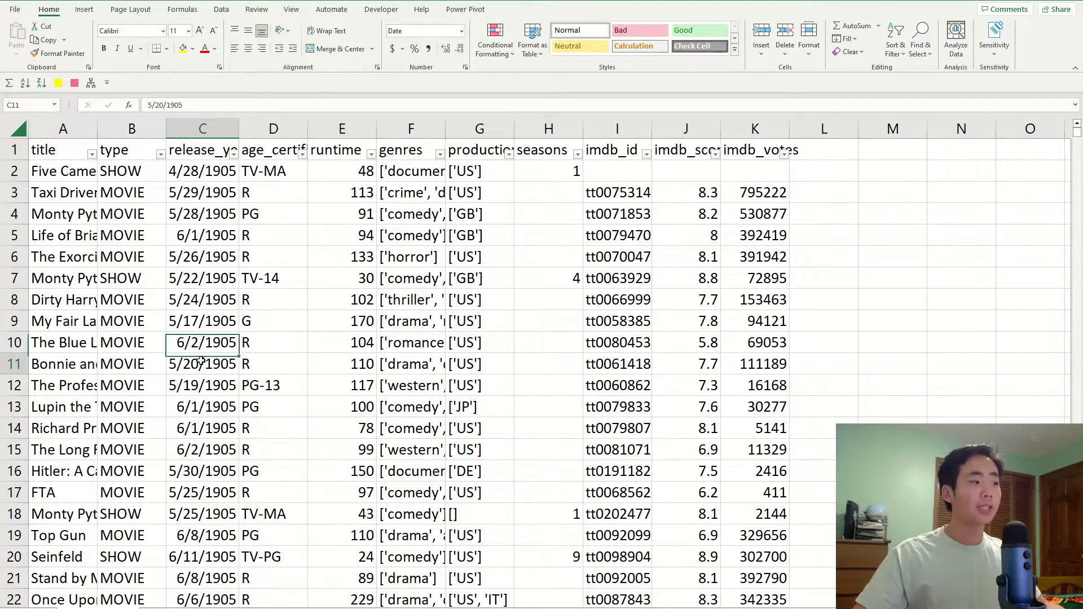
pyautogui.click(196, 427)
pyautogui.click(65, 278)
pyautogui.click(77, 346)
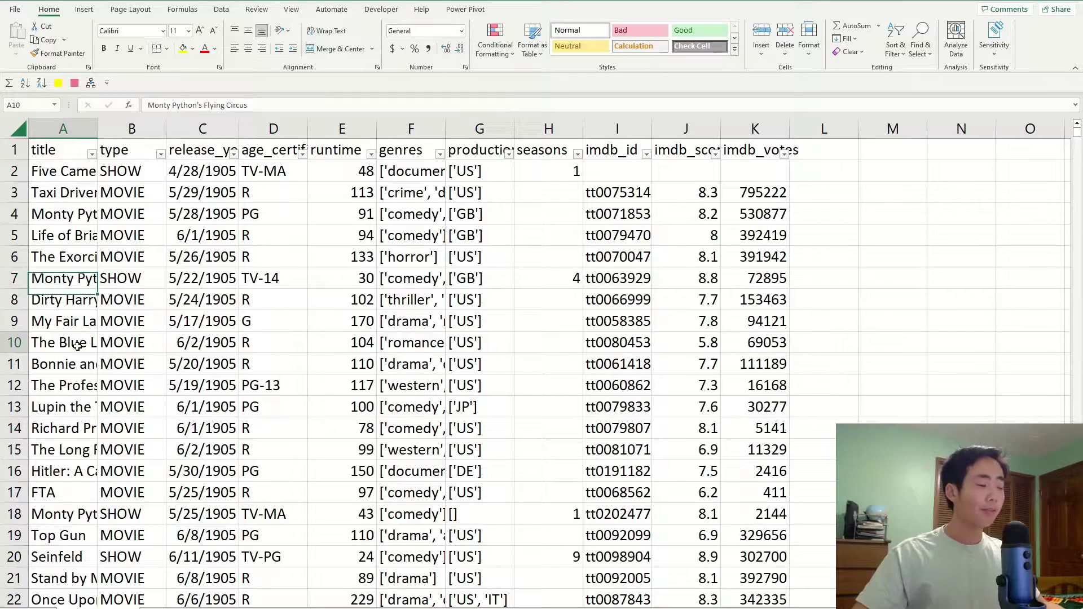
pyautogui.click(197, 344)
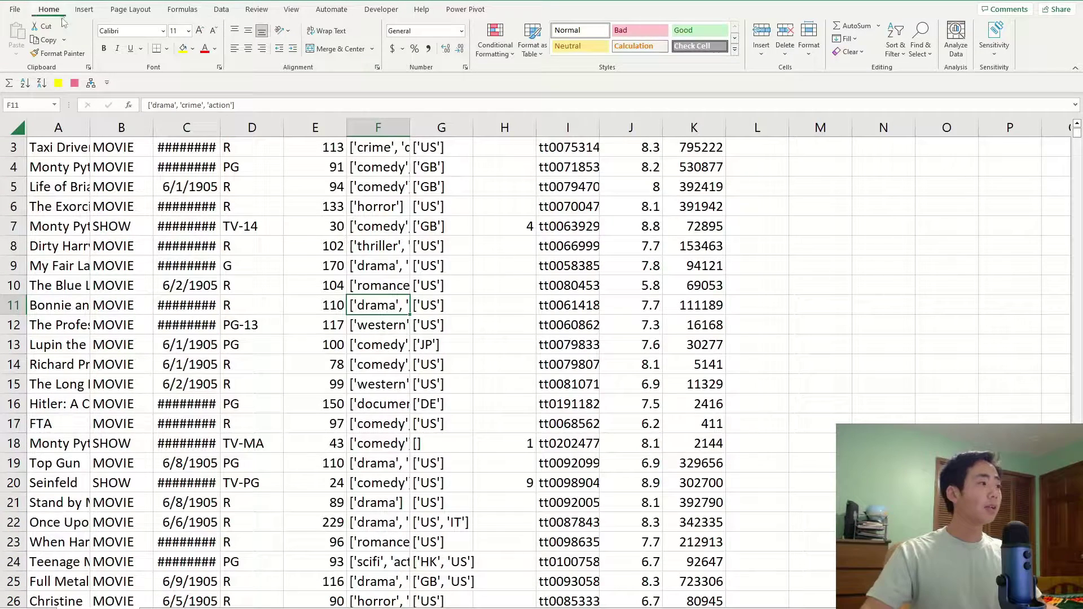
# Step: Create a PivotTable from the table range, keeping the New Worksheet placement
pyautogui.click(84, 10)
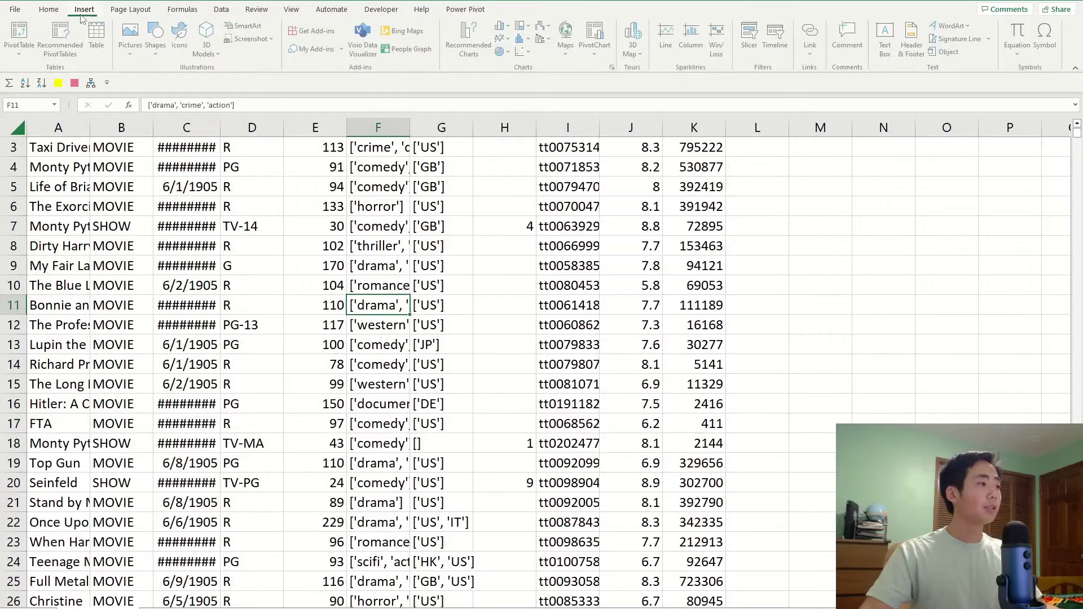
pyautogui.click(24, 56)
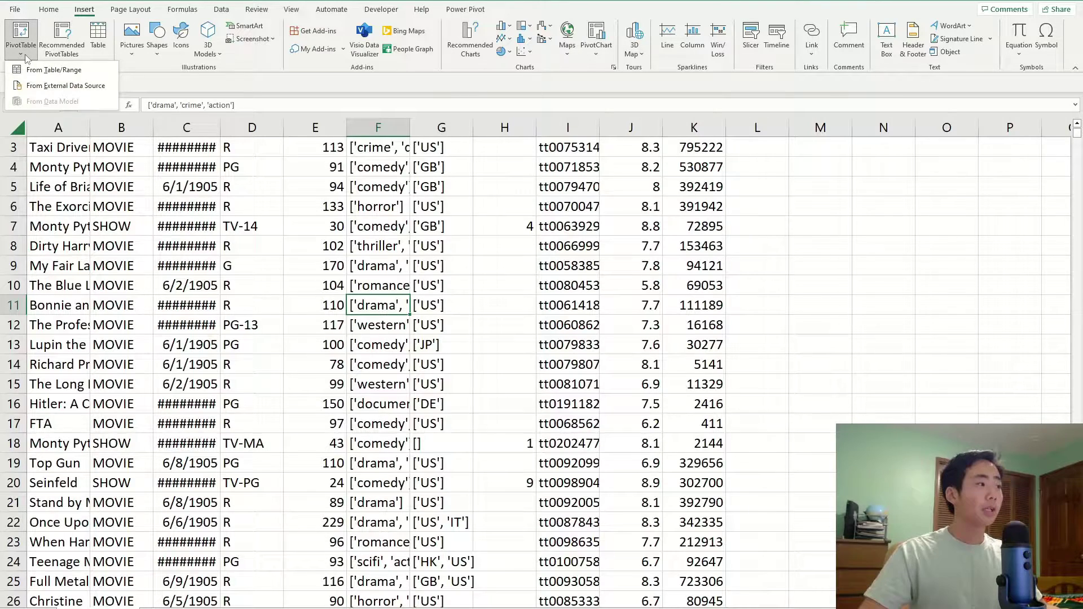
pyautogui.click(25, 56)
pyautogui.click(20, 32)
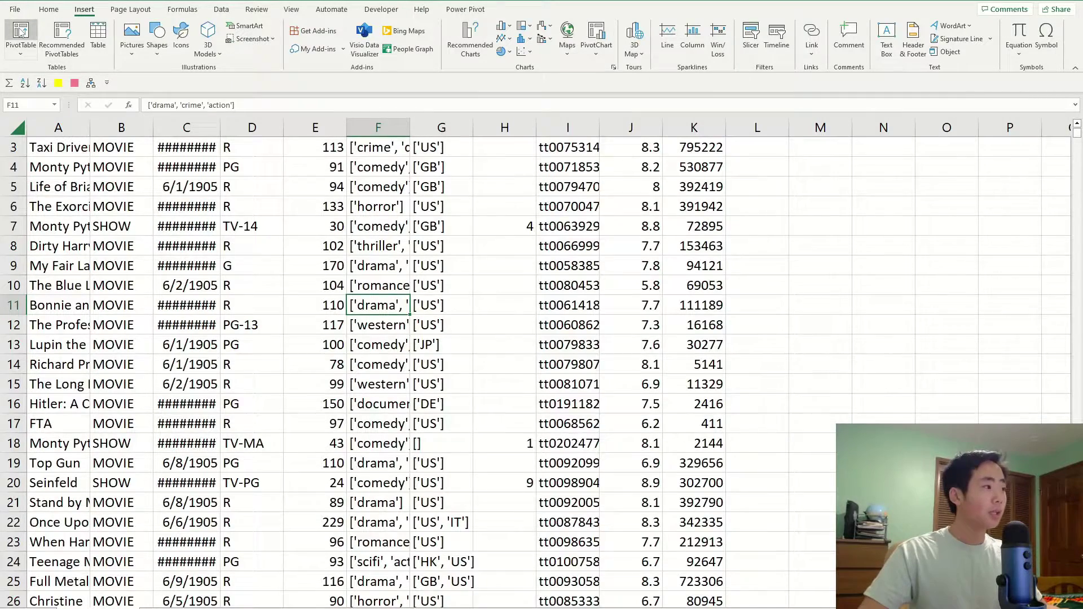
pyautogui.moveTo(506, 250); pyautogui.dragTo(429, 253)
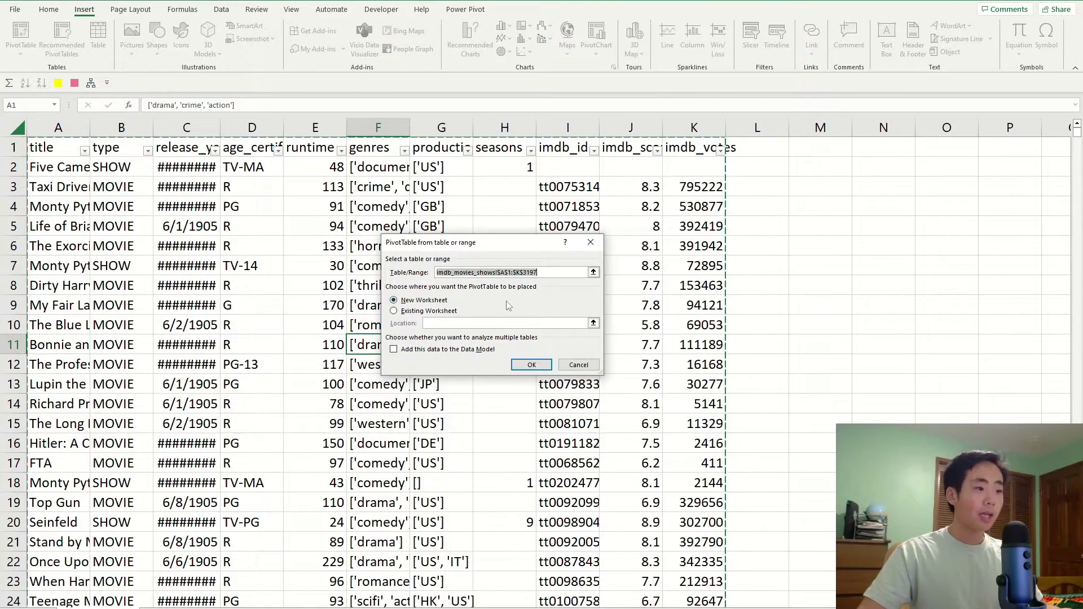
pyautogui.click(530, 366)
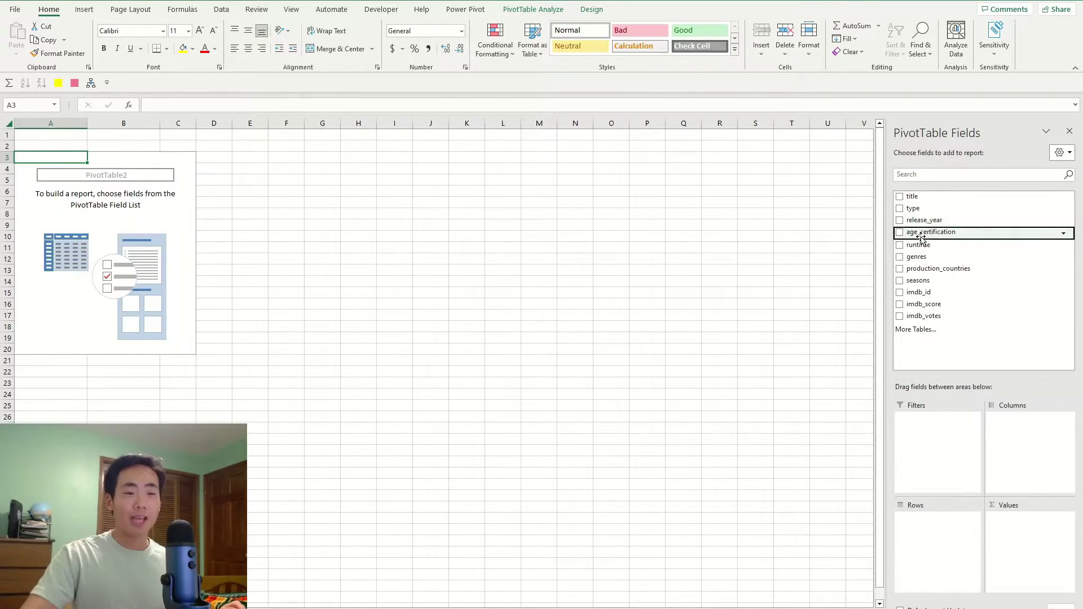
# Step: Put age_certification in Rows and runtime in Values, giving Sum of runtime totaling 216229
pyautogui.moveTo(921, 238); pyautogui.dragTo(942, 523)
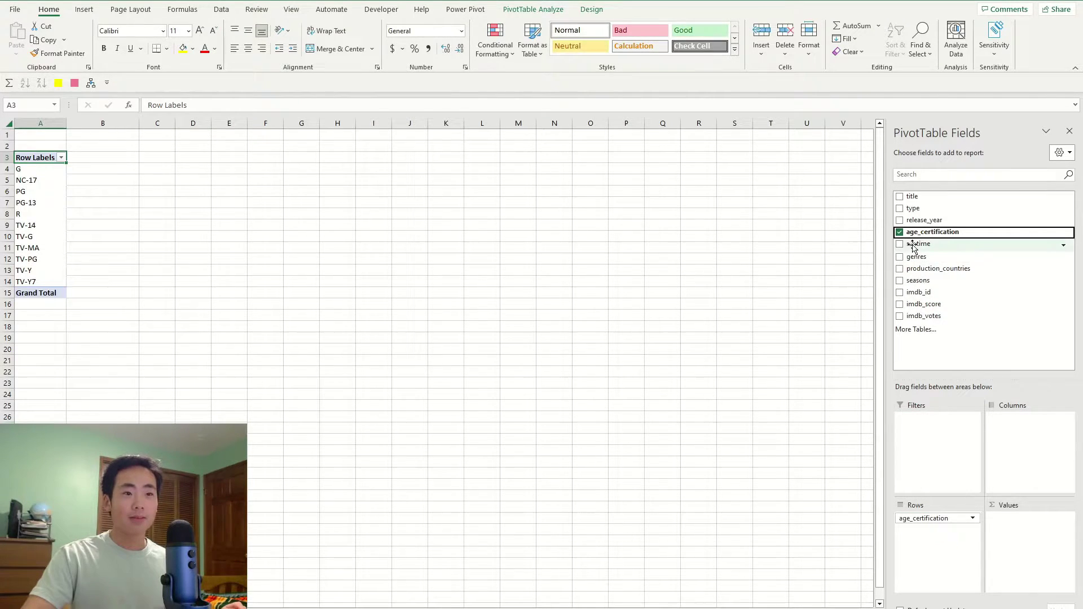
pyautogui.moveTo(915, 248); pyautogui.dragTo(1028, 537)
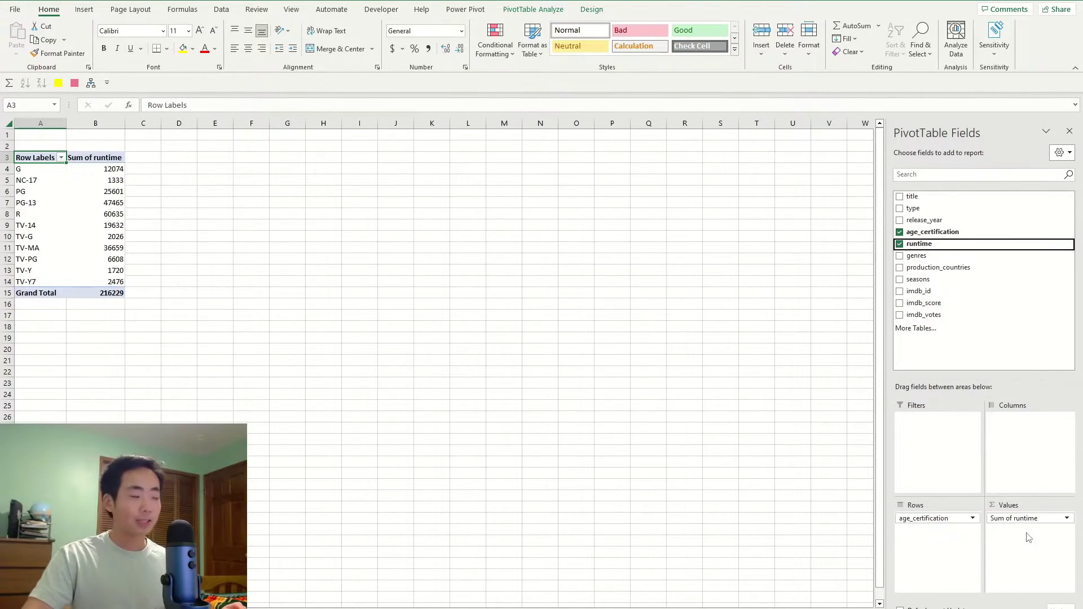
# Step: Change the runtime value field's summary from Sum to Average
pyautogui.click(70, 189)
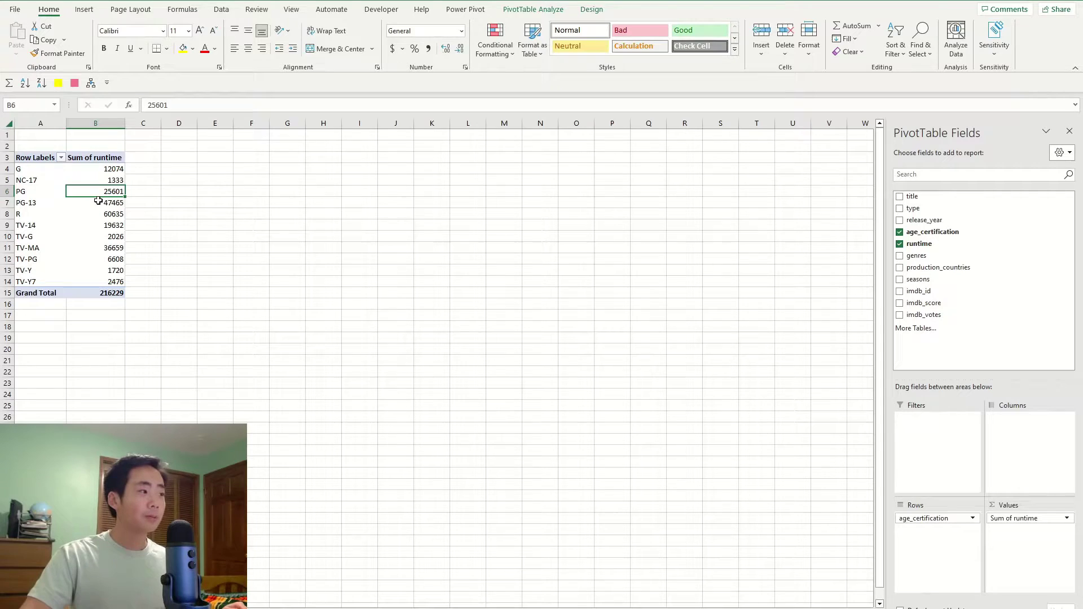
pyautogui.click(1067, 518)
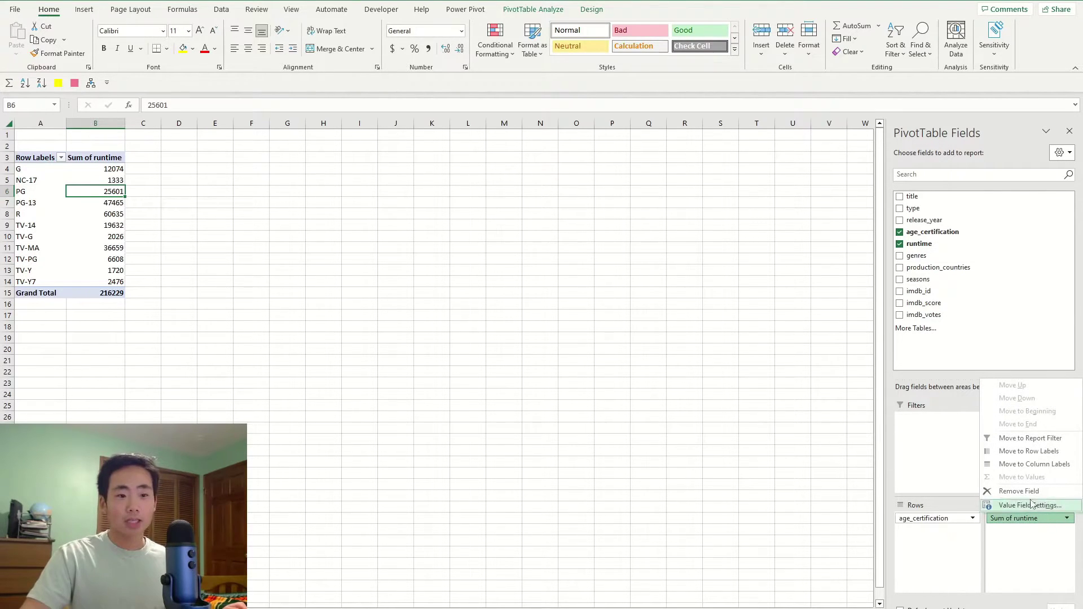
pyautogui.click(1023, 506)
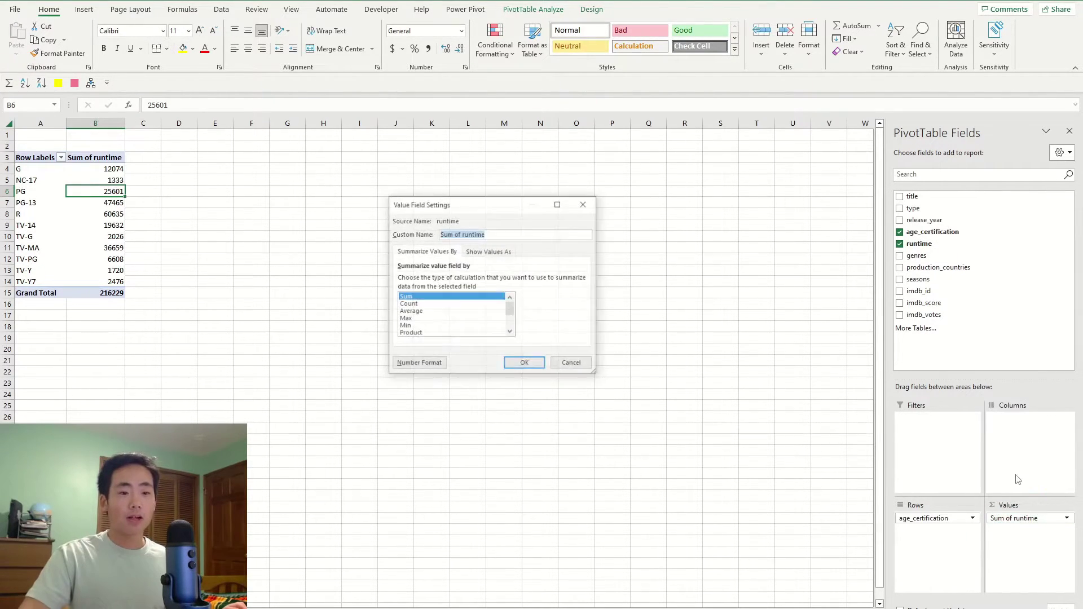
pyautogui.click(411, 312)
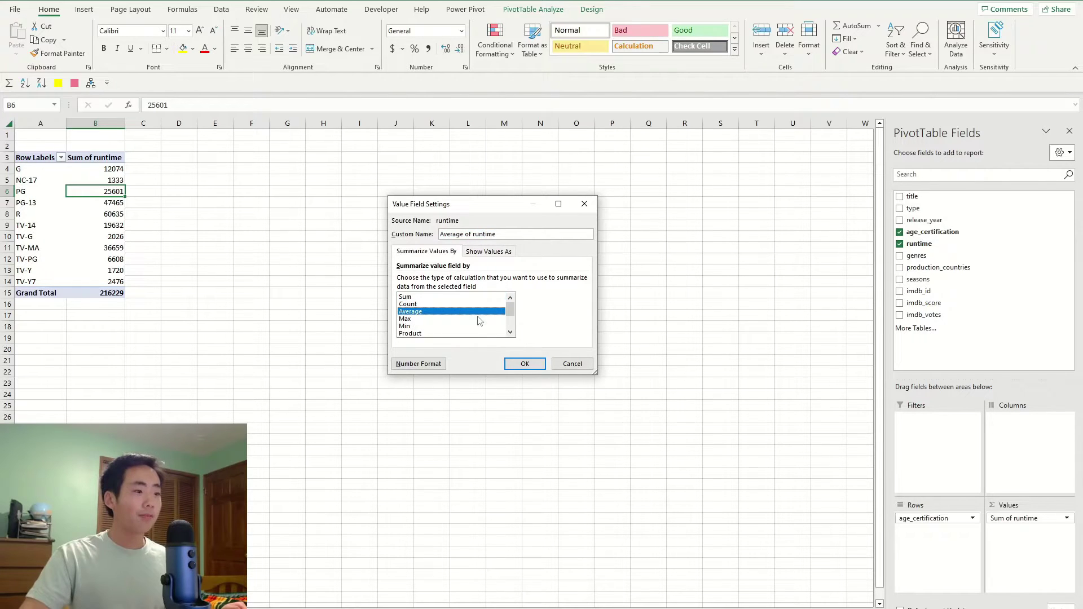
pyautogui.click(525, 364)
pyautogui.click(130, 148)
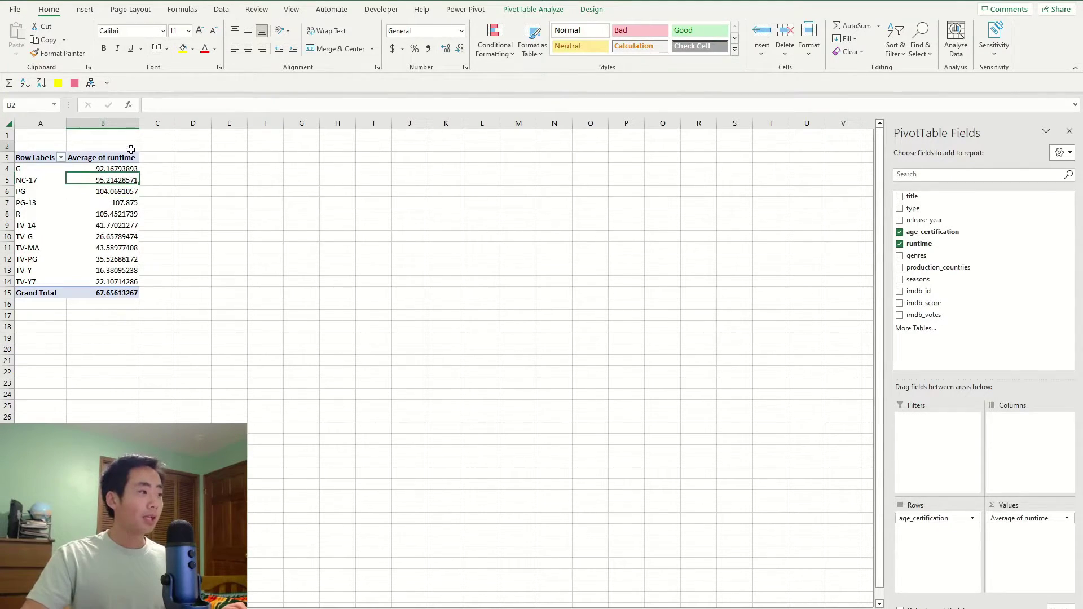
pyautogui.click(115, 170)
pyautogui.click(167, 190)
pyautogui.click(109, 181)
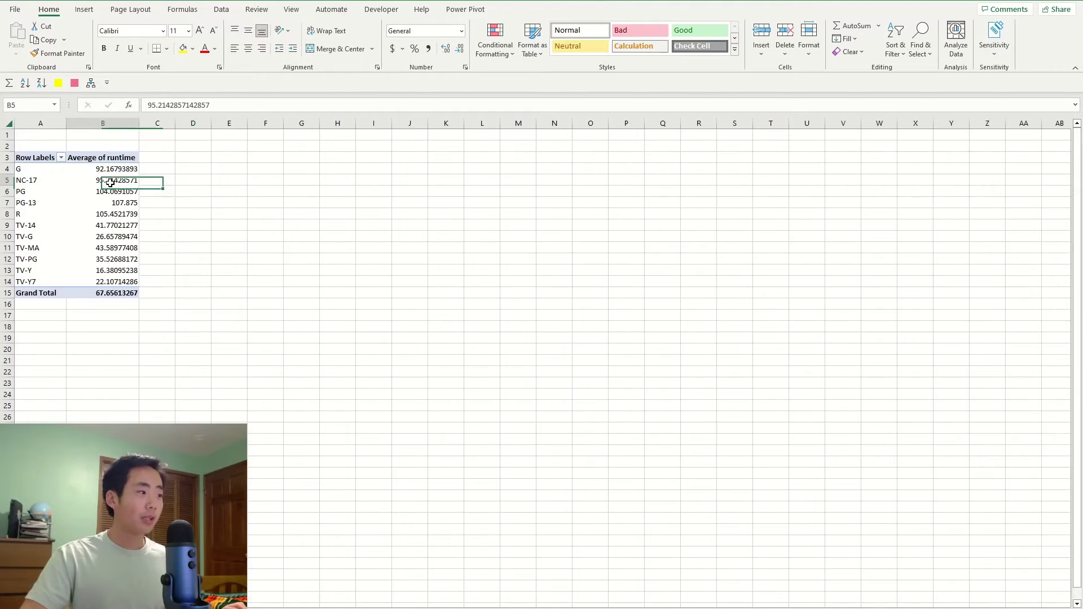
# Step: Format the average runtime as Number with 0 decimals, giving a Grand Total of 68
pyautogui.click(1028, 518)
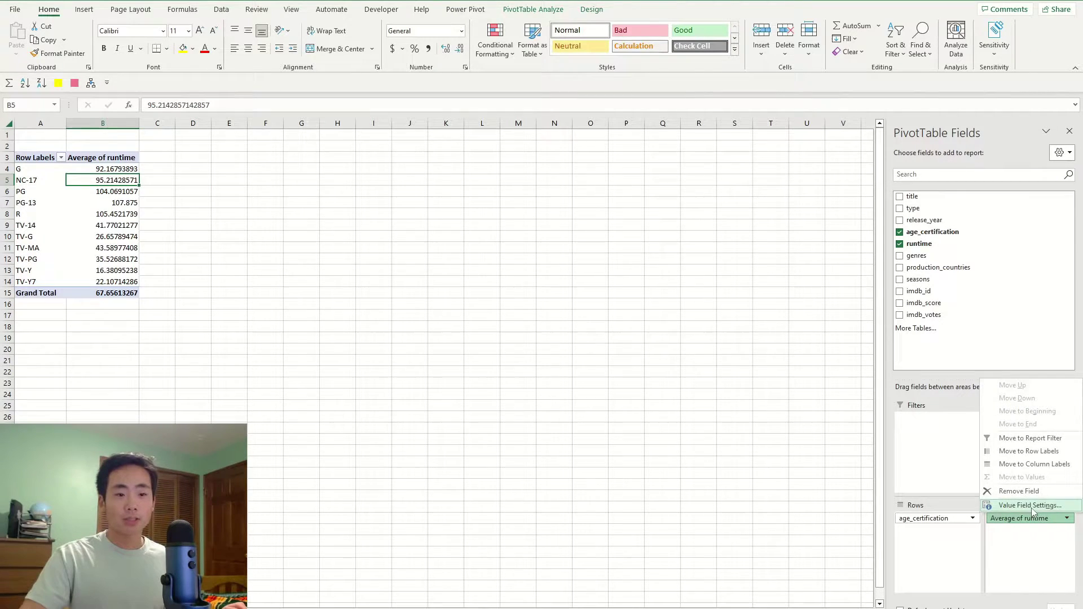
pyautogui.click(1028, 504)
pyautogui.click(433, 364)
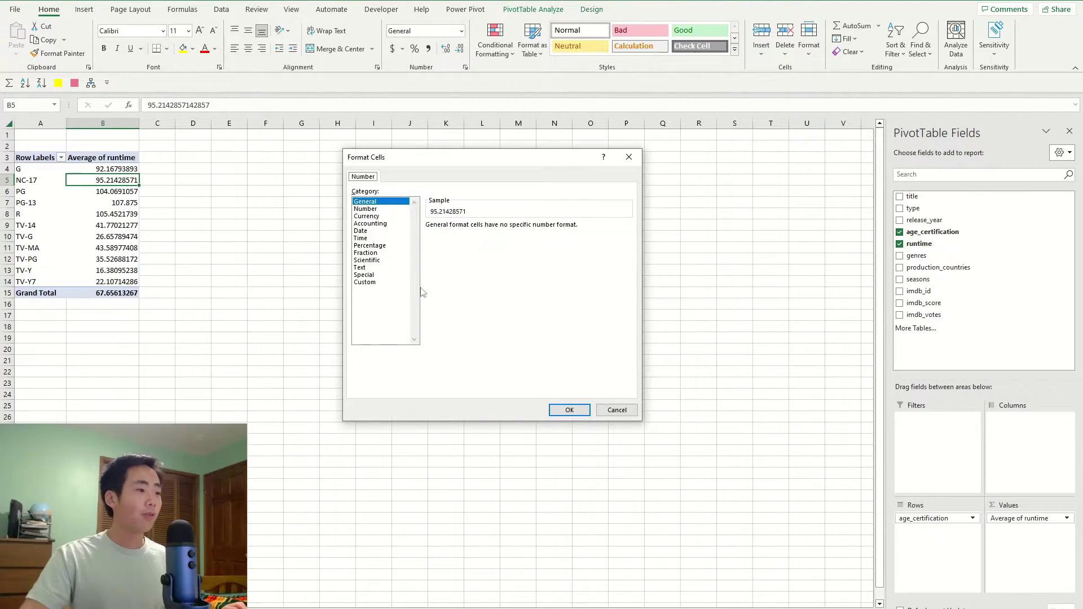
pyautogui.click(402, 210)
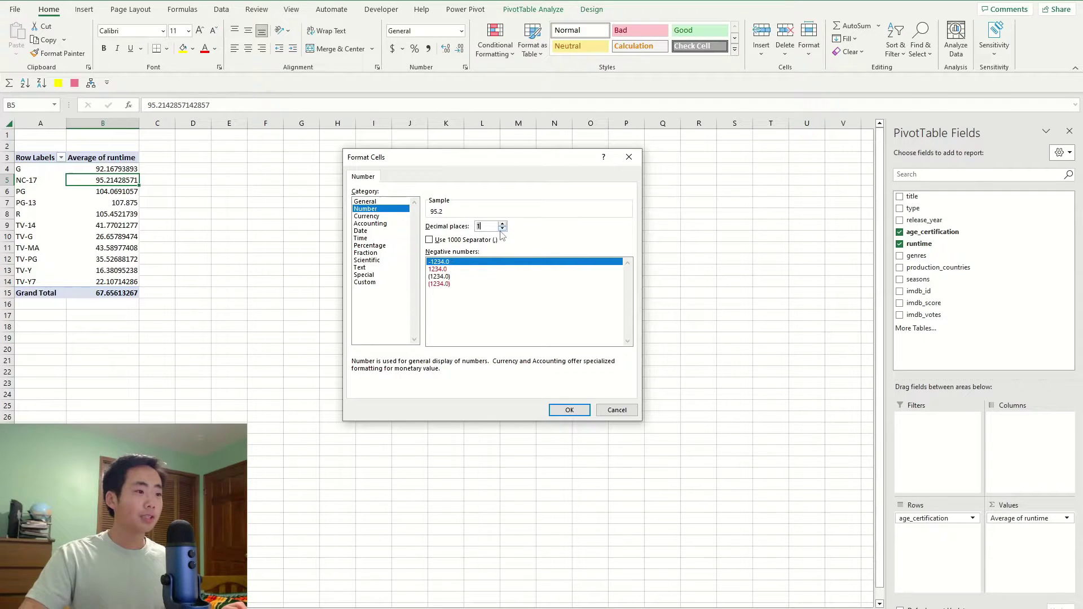
pyautogui.click(569, 410)
pyautogui.click(530, 366)
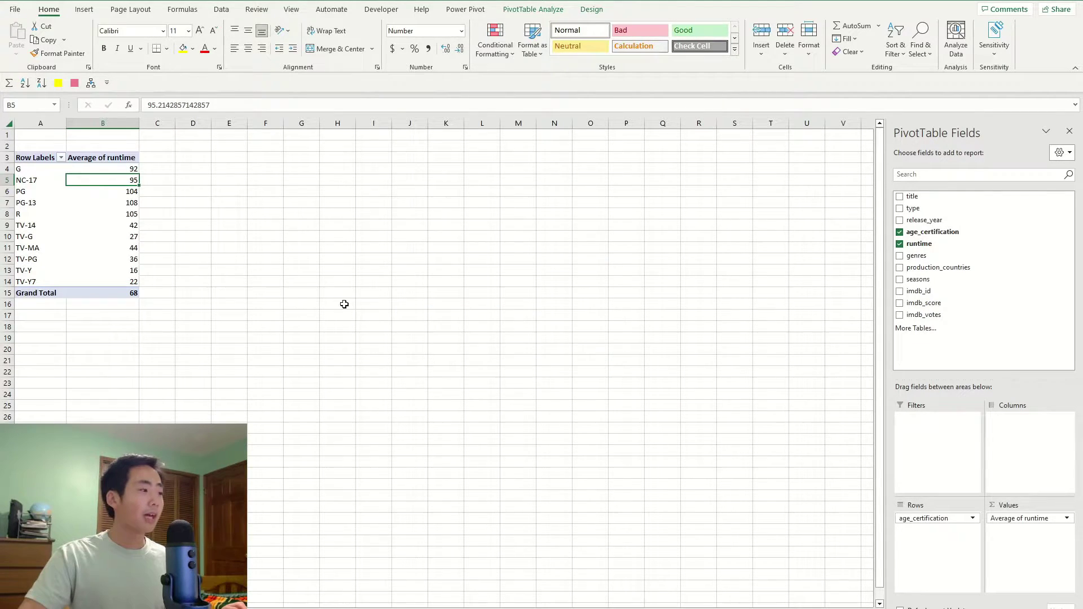
pyautogui.click(343, 304)
pyautogui.click(83, 204)
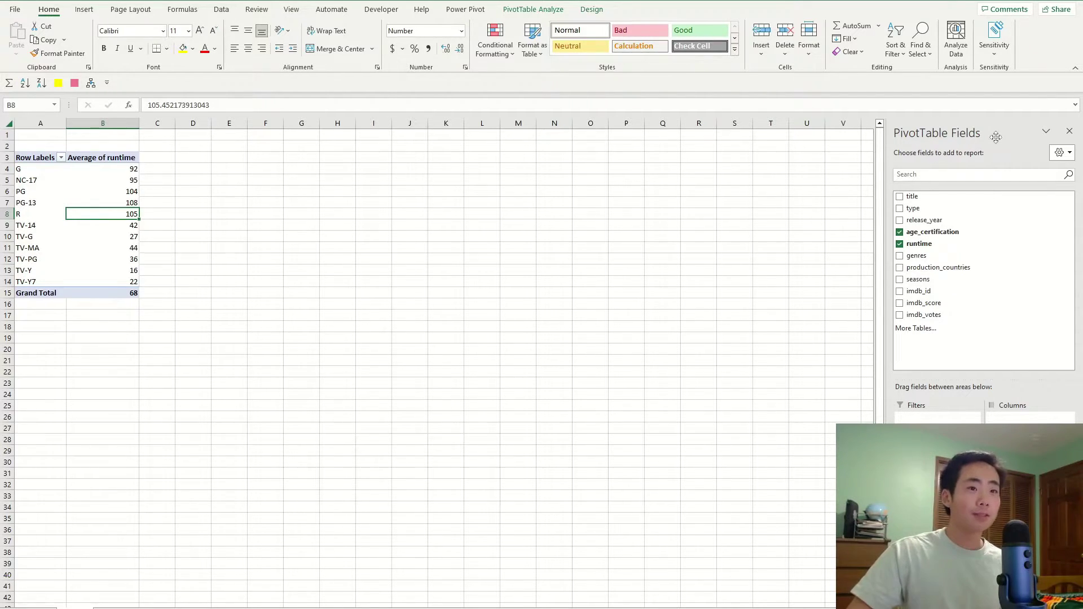
pyautogui.press('Down')
pyautogui.press('Down')
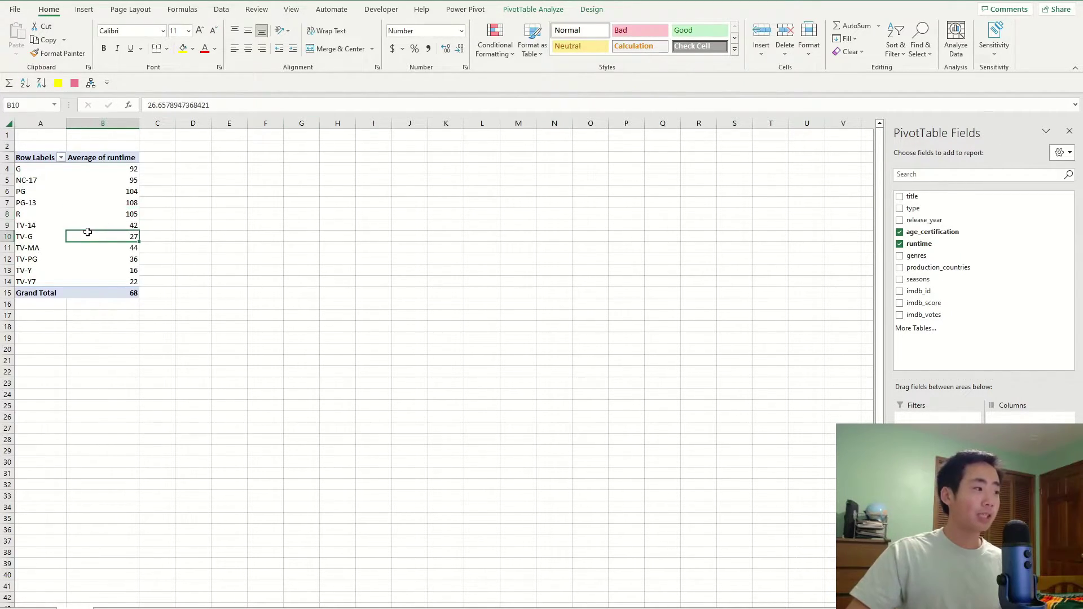
# Step: Insert a timeline from PivotTable Analyze and tick the release_year field
pyautogui.click(98, 213)
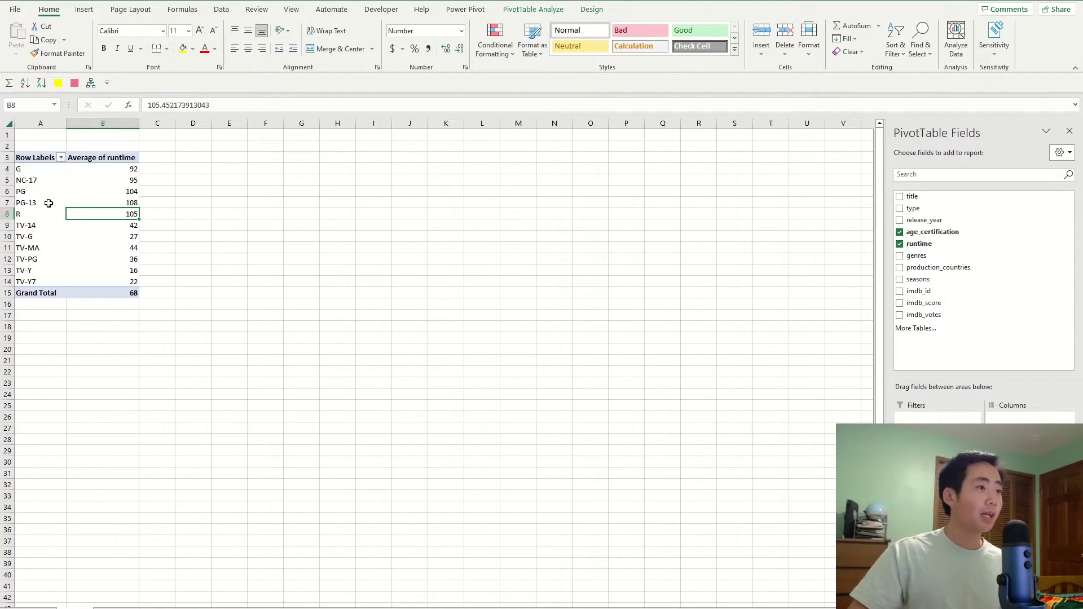
pyautogui.click(522, 11)
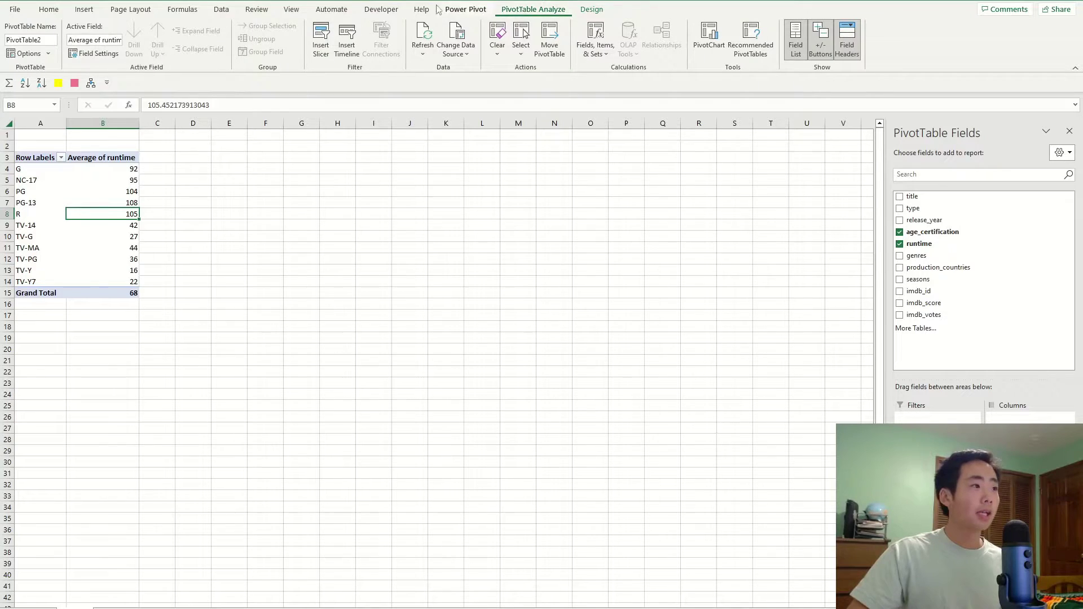
pyautogui.click(348, 47)
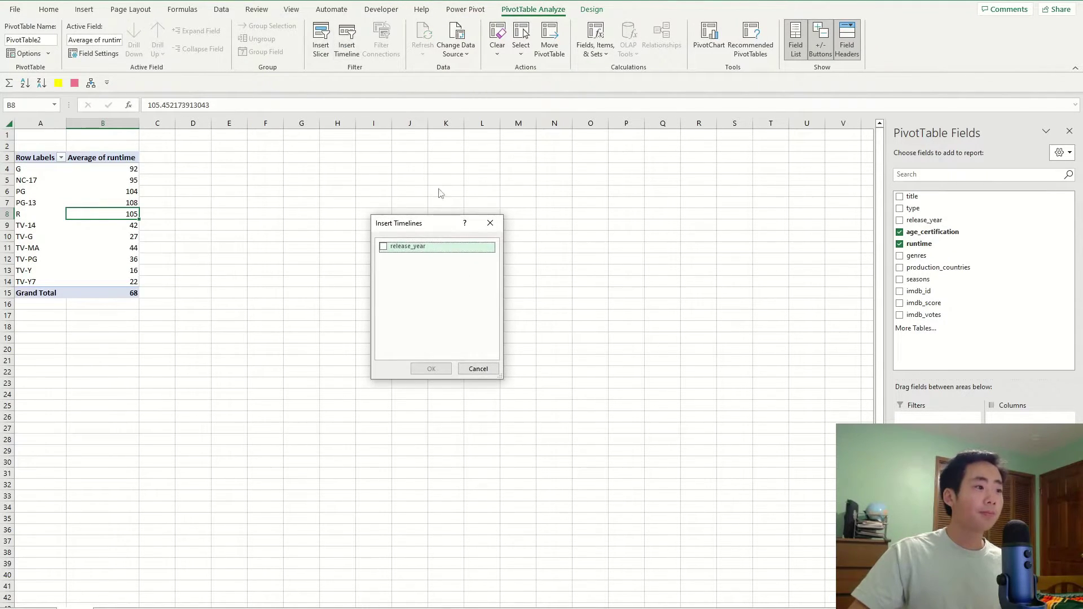
pyautogui.moveTo(426, 224); pyautogui.dragTo(504, 160)
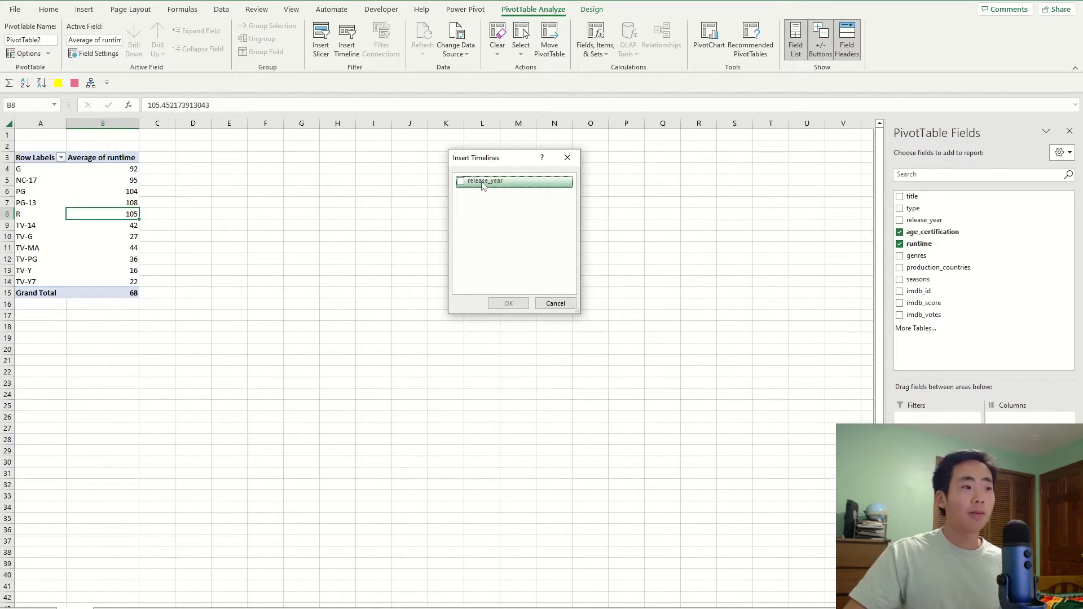
pyautogui.moveTo(488, 160); pyautogui.dragTo(482, 199)
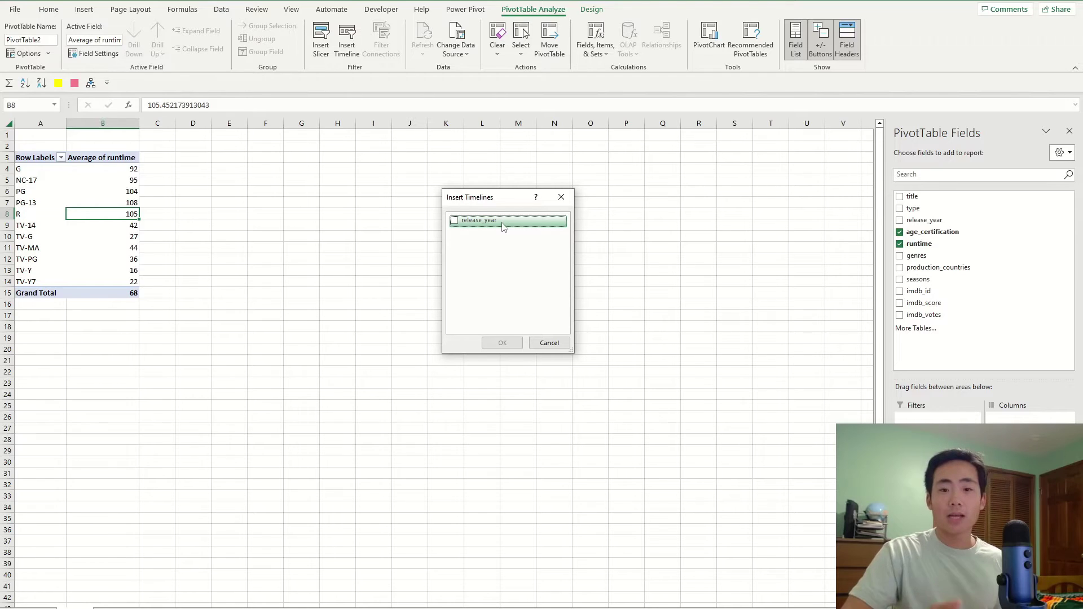
pyautogui.moveTo(496, 199); pyautogui.dragTo(459, 217)
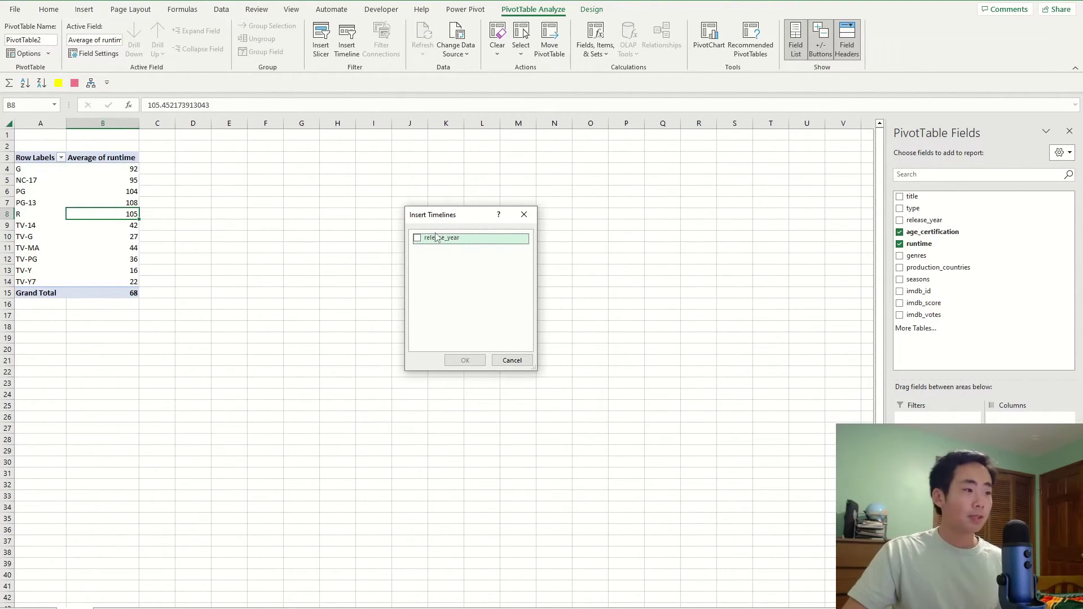
pyautogui.click(418, 239)
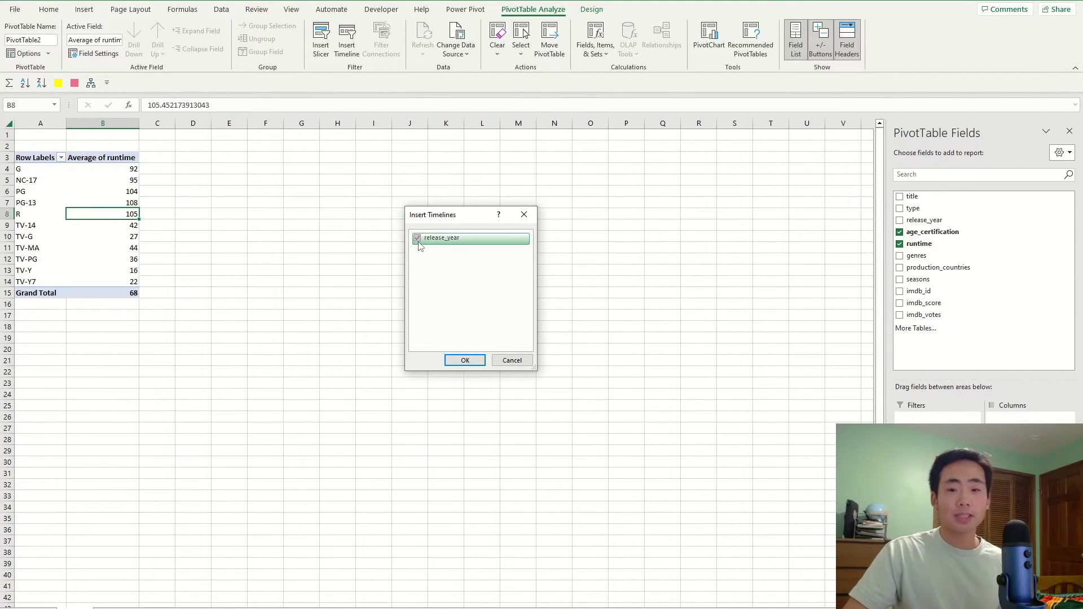
# Step: Insert the release_year timeline, place it beside the pivot, and select May 1905
pyautogui.click(458, 359)
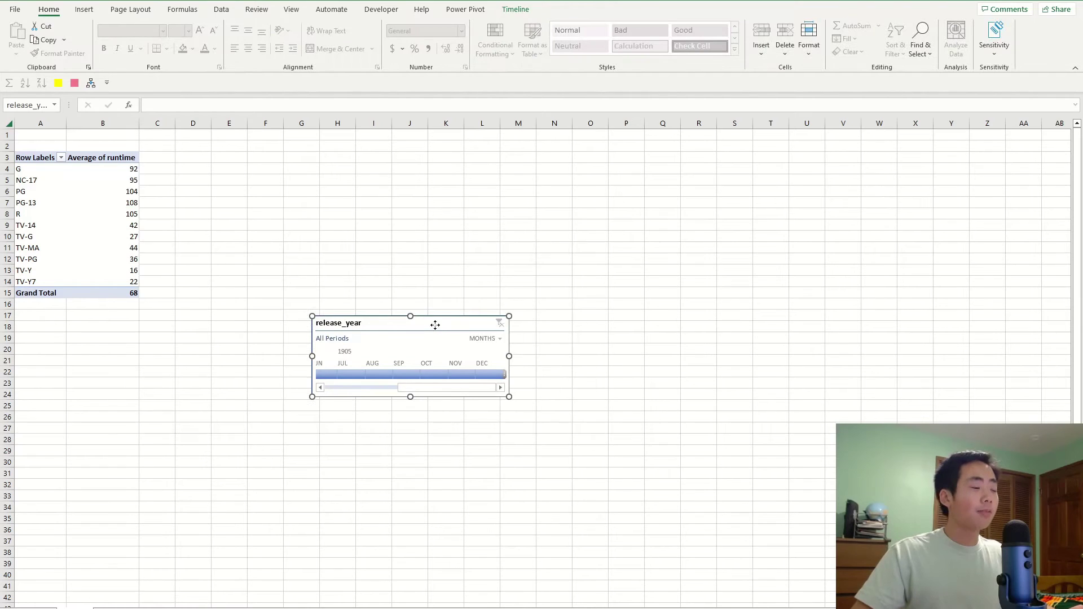
pyautogui.moveTo(435, 325); pyautogui.dragTo(302, 232)
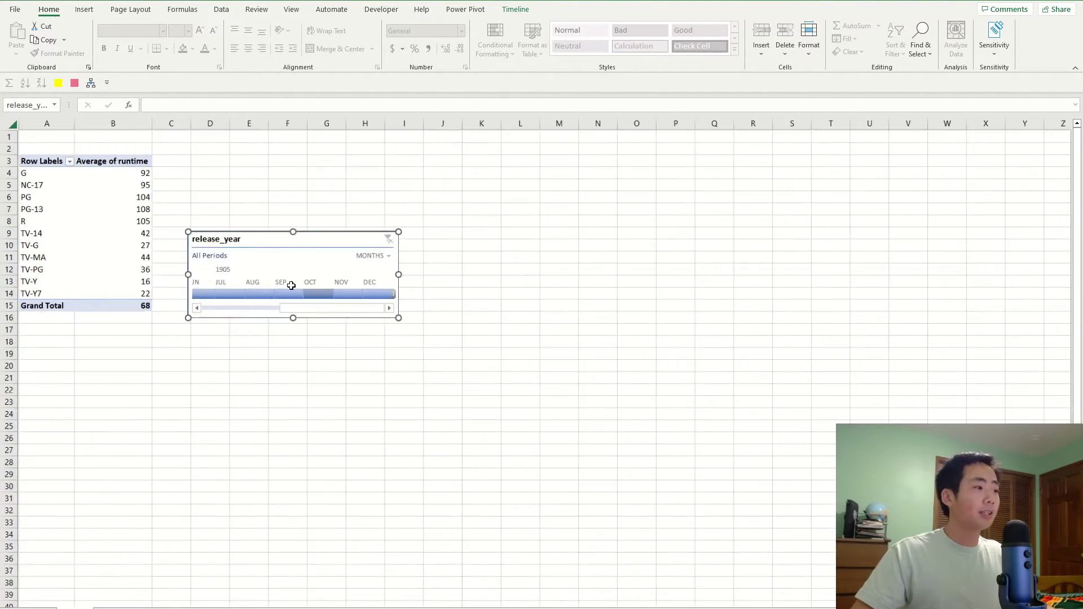
pyautogui.keyDown('ctrl'); pyautogui.scroll(4, 291, 285); pyautogui.keyUp('ctrl')
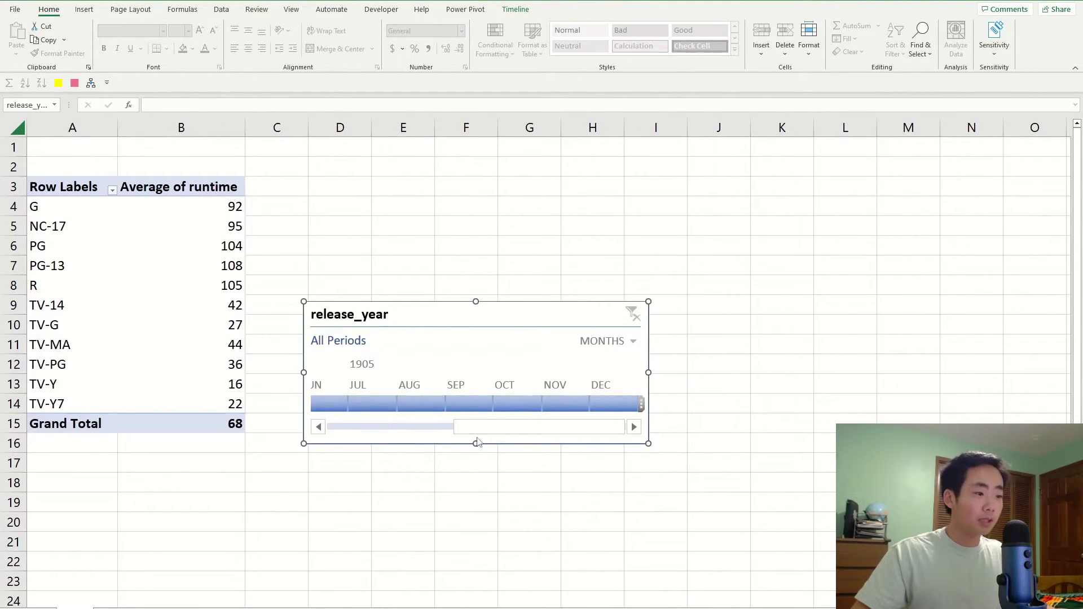
pyautogui.moveTo(459, 431); pyautogui.dragTo(524, 404)
pyautogui.click(395, 404)
# Step: Set the timeline's time level to QUARTERS
pyautogui.click(634, 342)
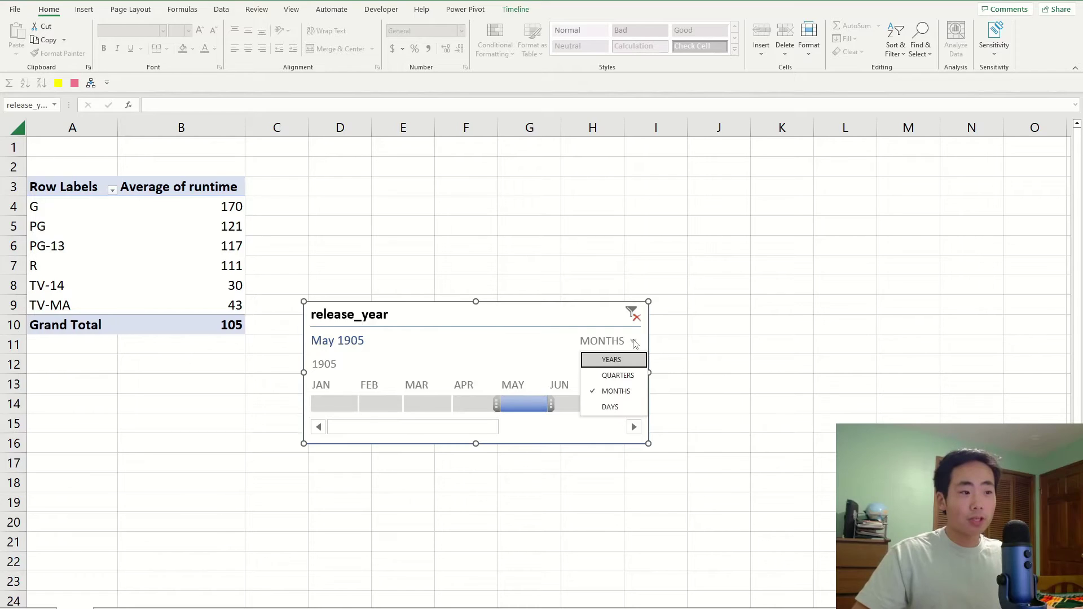
pyautogui.click(615, 360)
pyautogui.click(631, 343)
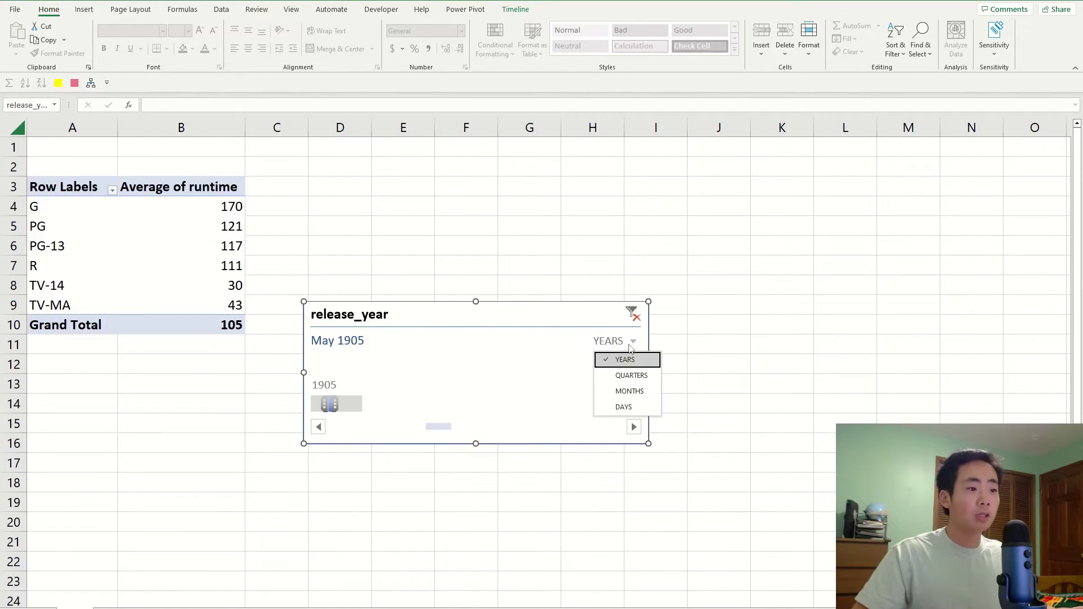
pyautogui.click(623, 375)
pyautogui.click(634, 342)
pyautogui.click(615, 405)
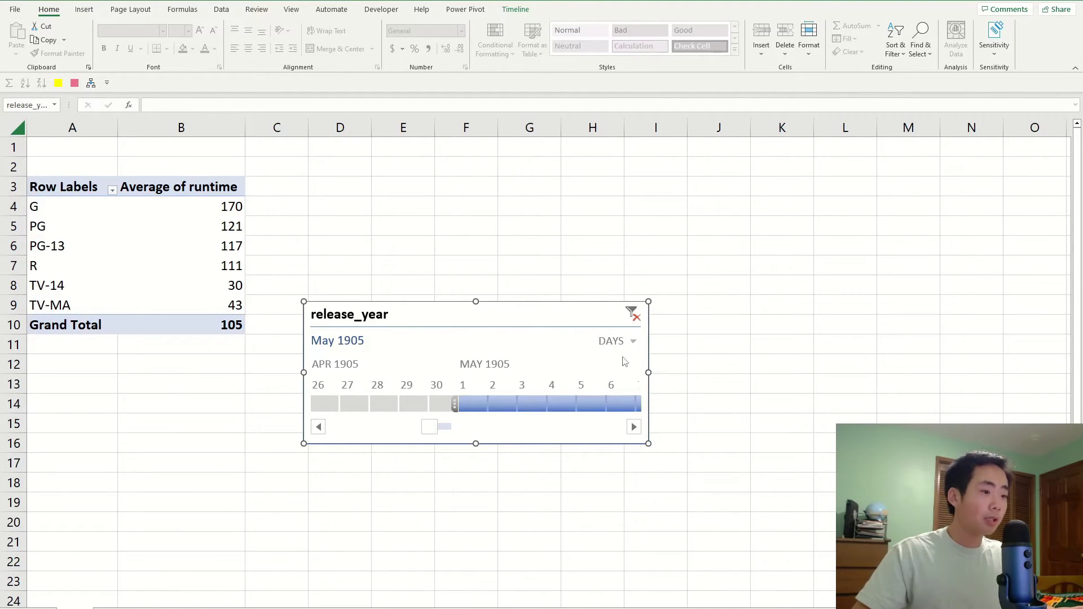
pyautogui.click(632, 342)
pyautogui.click(646, 377)
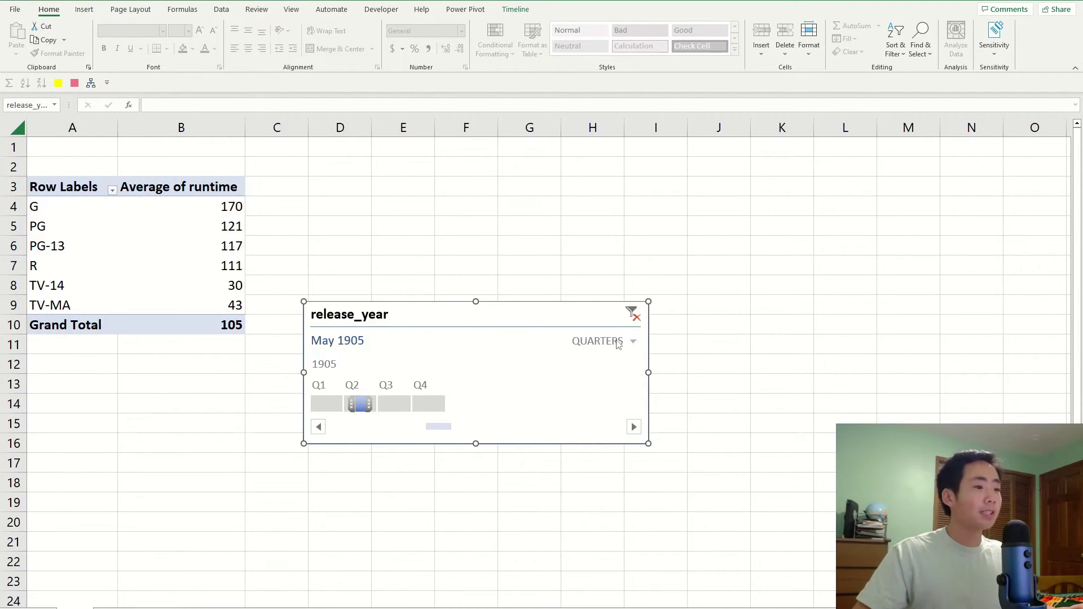
# Step: Try quarters Q1–Q4 1905 on the timeline, settle on Q2 1905, and nudge the timeline up-right
pyautogui.click(319, 406)
pyautogui.click(362, 404)
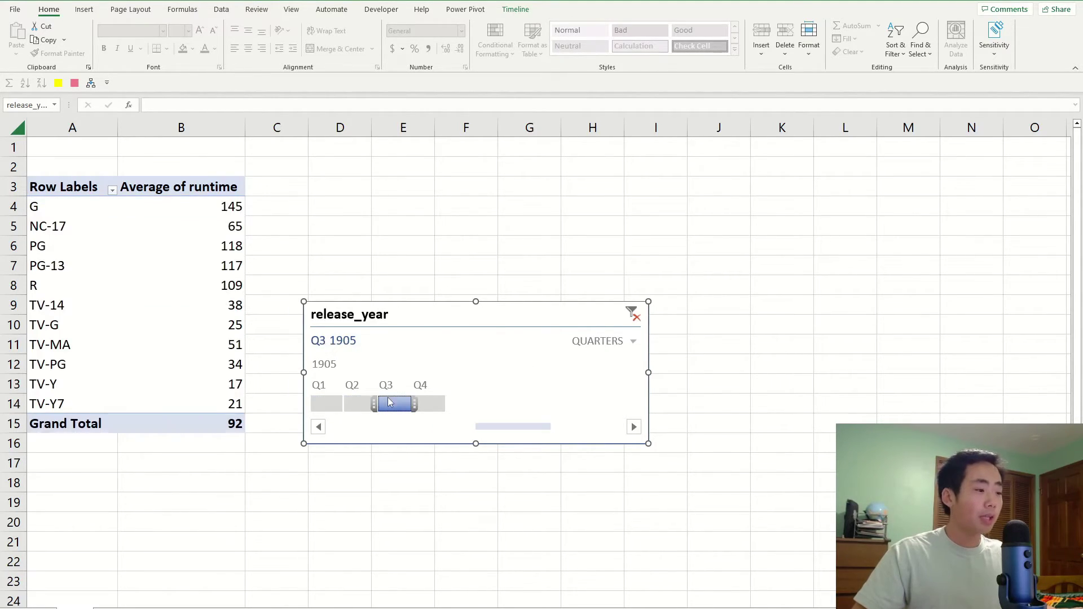
pyautogui.click(389, 404)
pyautogui.click(429, 404)
pyautogui.click(393, 405)
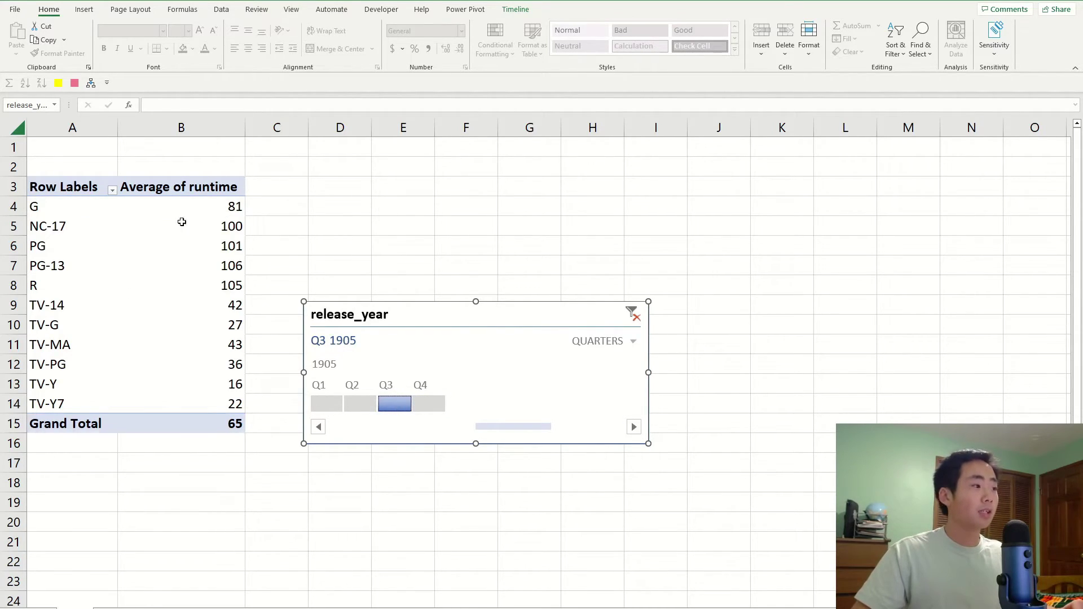
pyautogui.click(355, 406)
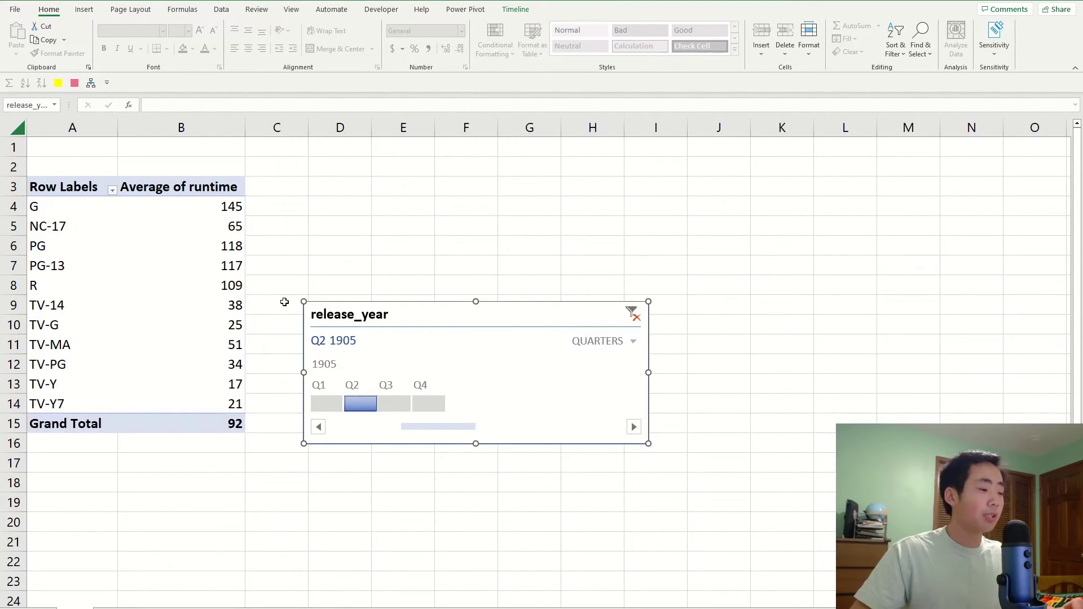
pyautogui.click(430, 403)
pyautogui.click(339, 407)
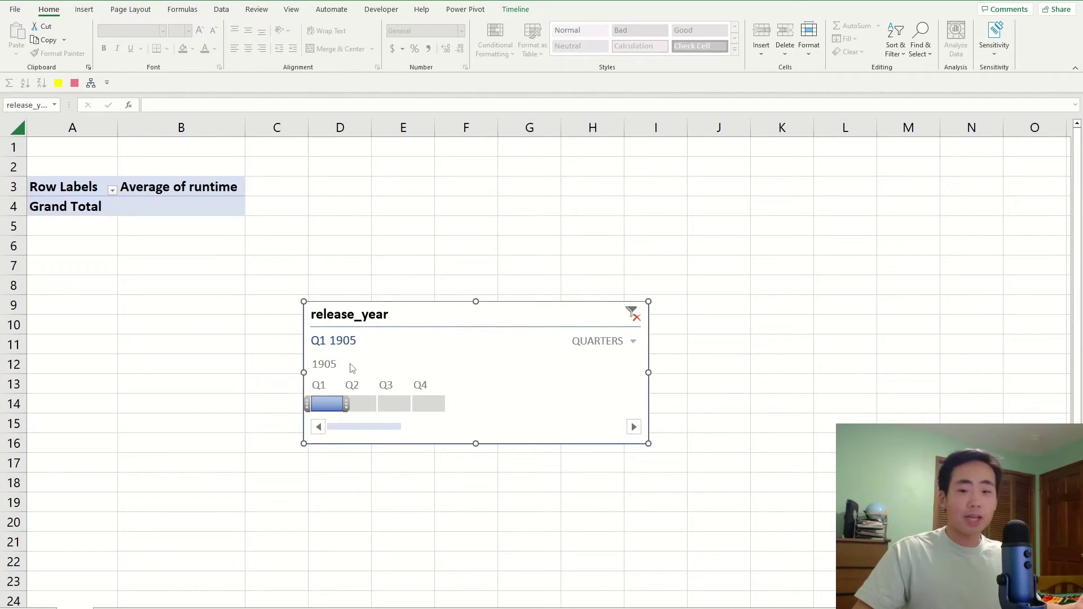
pyautogui.click(361, 404)
pyautogui.moveTo(453, 319); pyautogui.dragTo(470, 310)
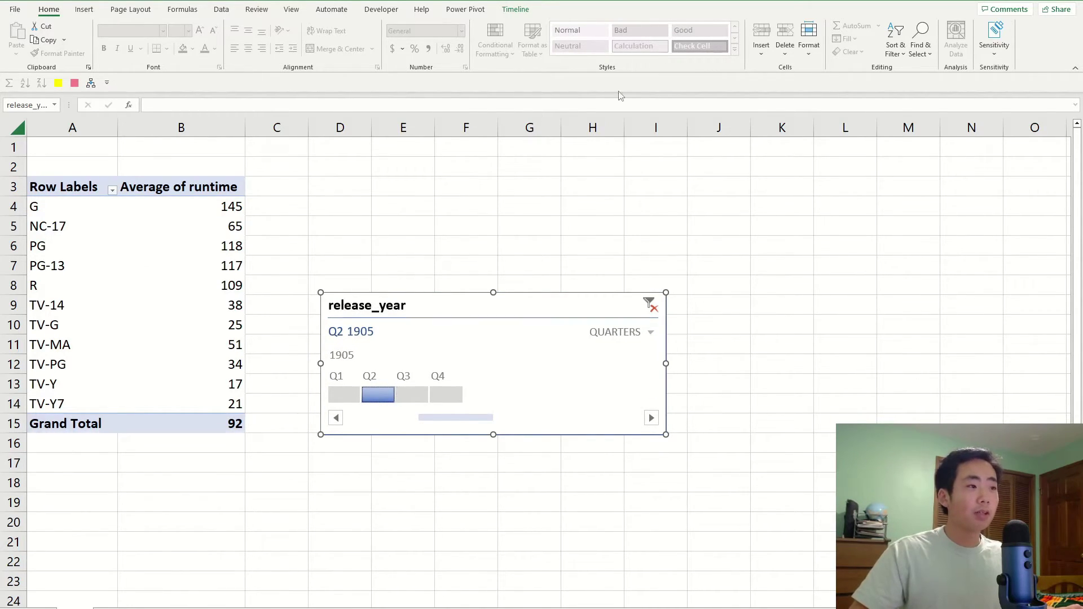
# Step: Change the Timeline Caption to 'Release Year' and nudge the timeline up and right
pyautogui.click(512, 10)
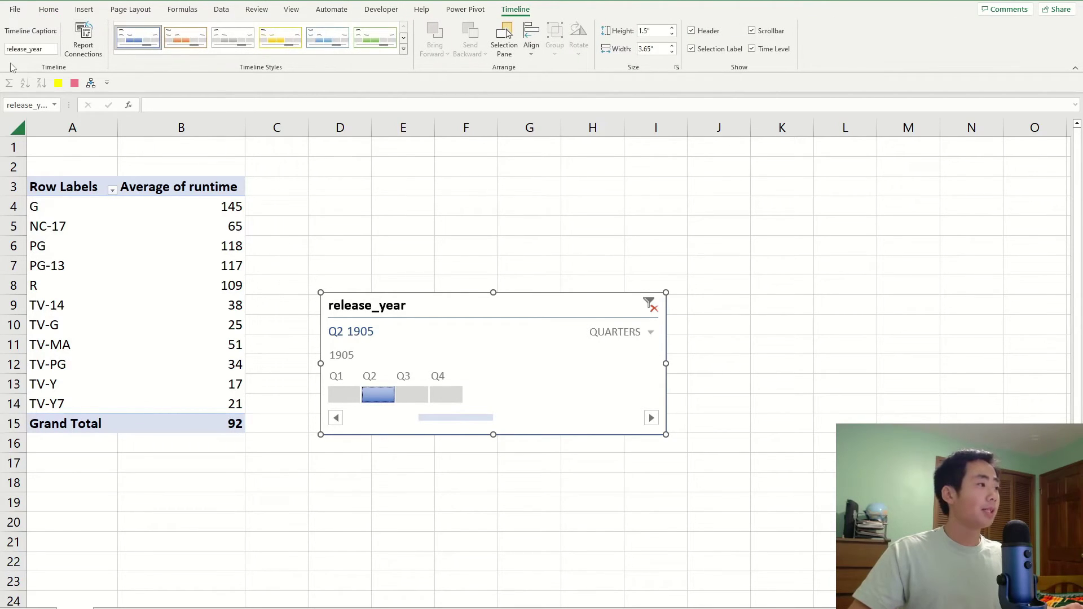
pyautogui.click(28, 49)
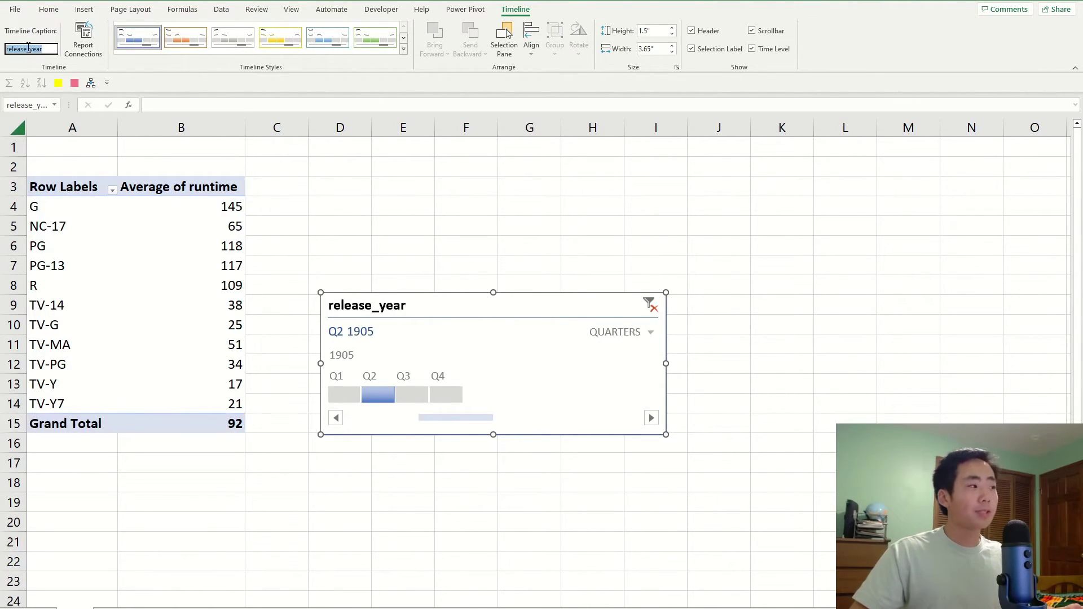
pyautogui.write('R')
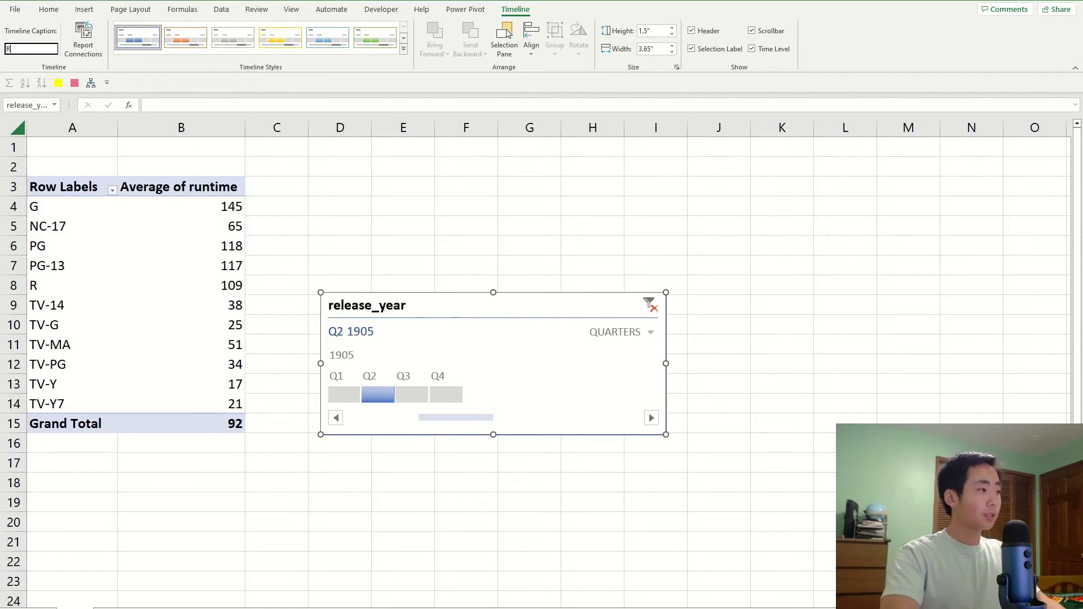
pyautogui.write('elease Y')
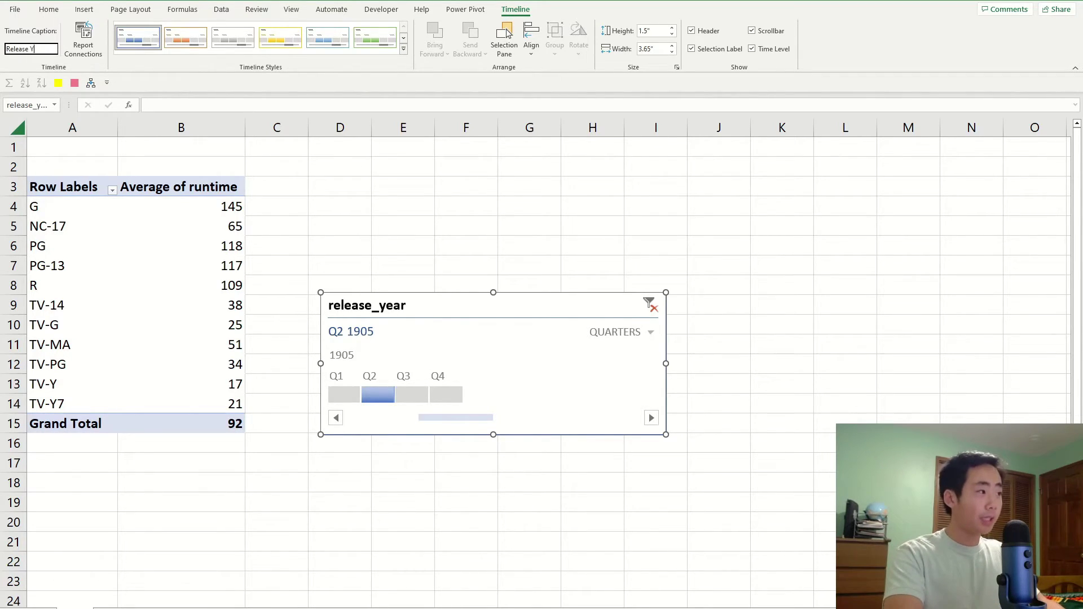
pyautogui.write('ear')
pyautogui.click(345, 188)
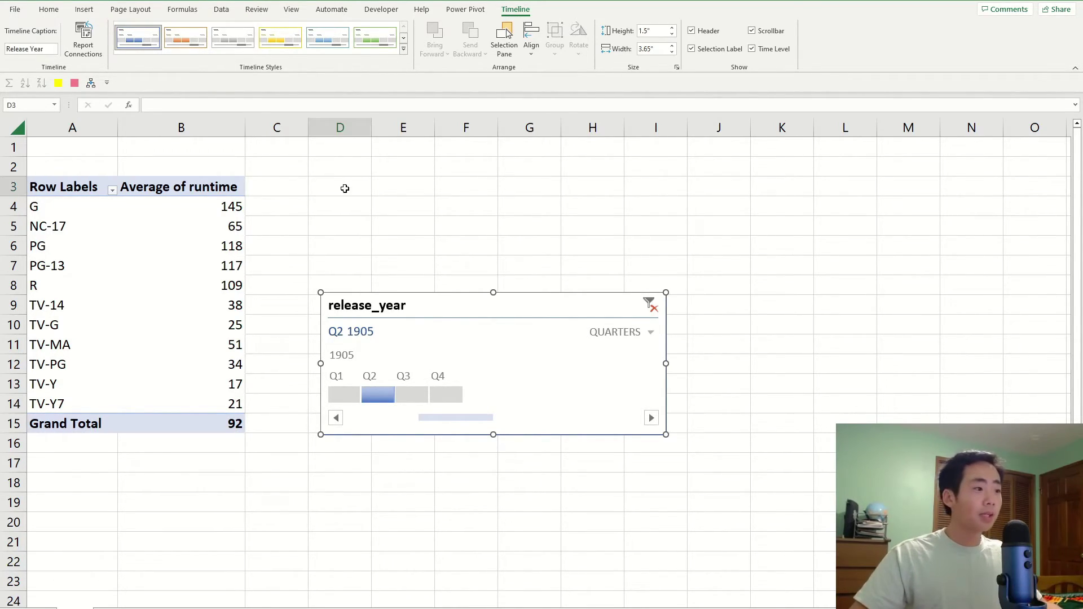
pyautogui.moveTo(394, 317); pyautogui.dragTo(413, 274)
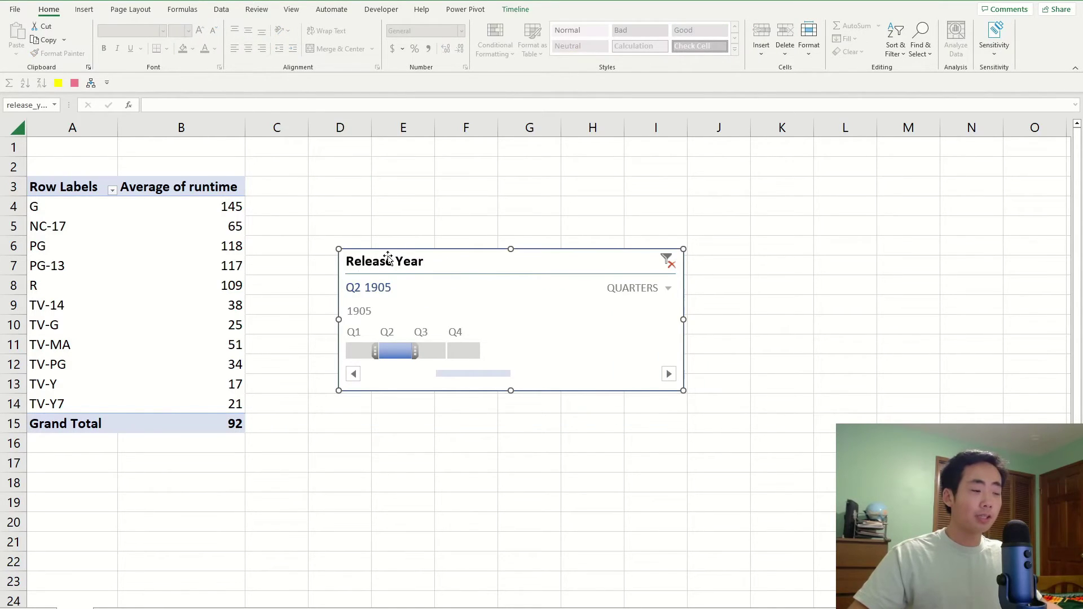
pyautogui.click(515, 8)
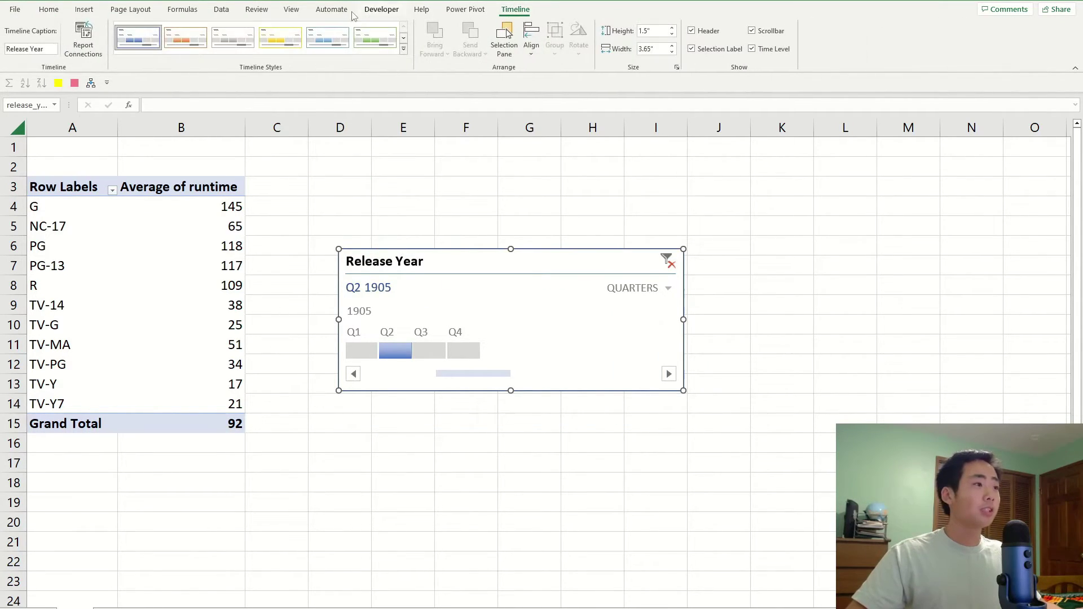
# Step: Apply the orange timeline style and reposition the Release Year timeline
pyautogui.click(403, 50)
pyautogui.click(280, 51)
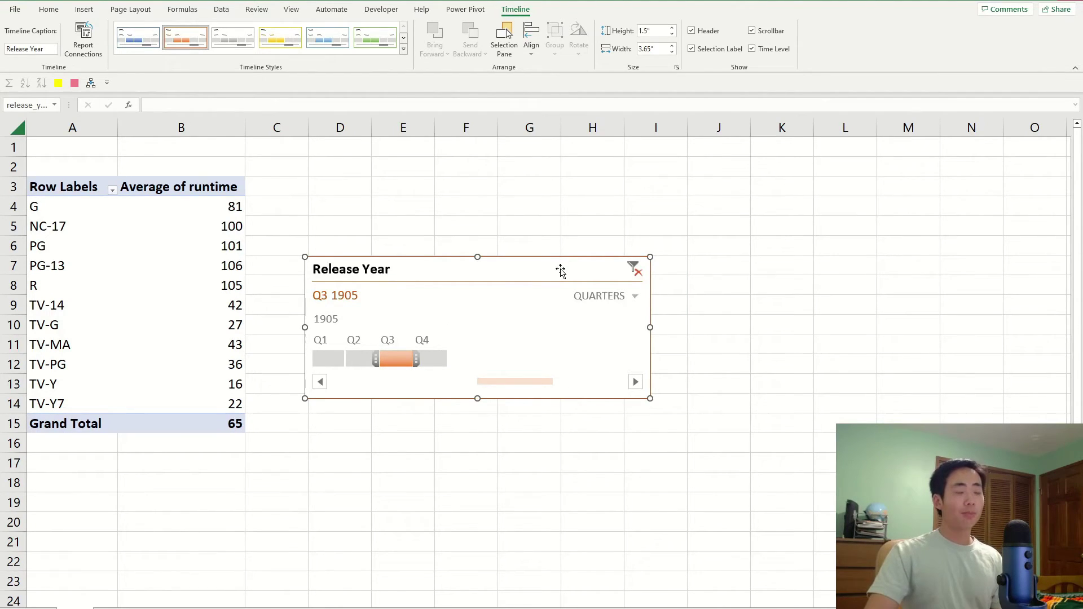
pyautogui.moveTo(560, 271); pyautogui.dragTo(552, 236)
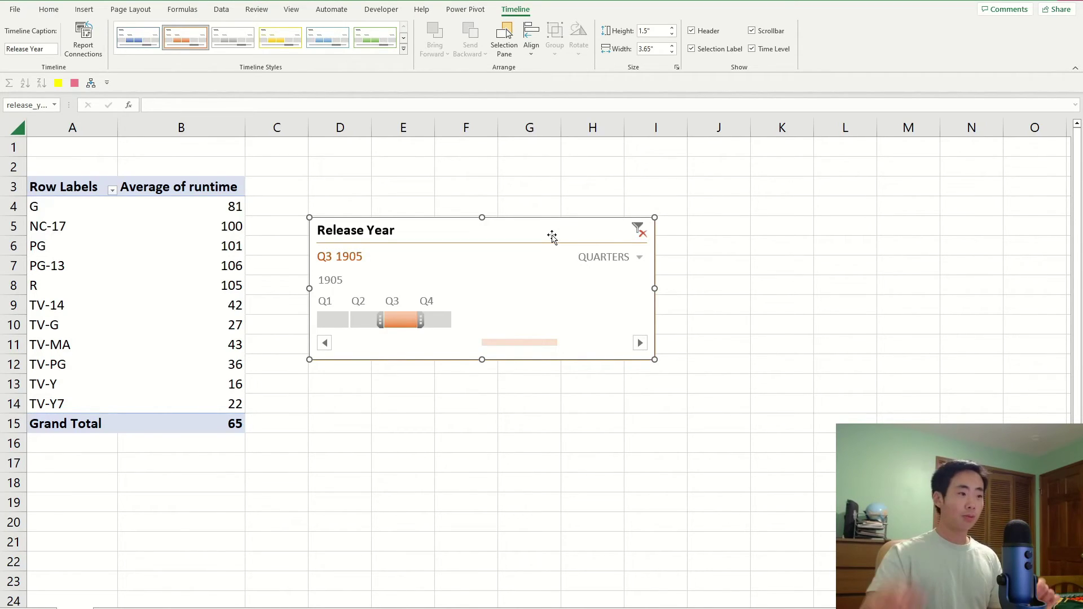
# Step: Move the timeline to columns I–N and select Q2 1905, showing a Grand Total of 92
pyautogui.moveTo(553, 236); pyautogui.dragTo(872, 226)
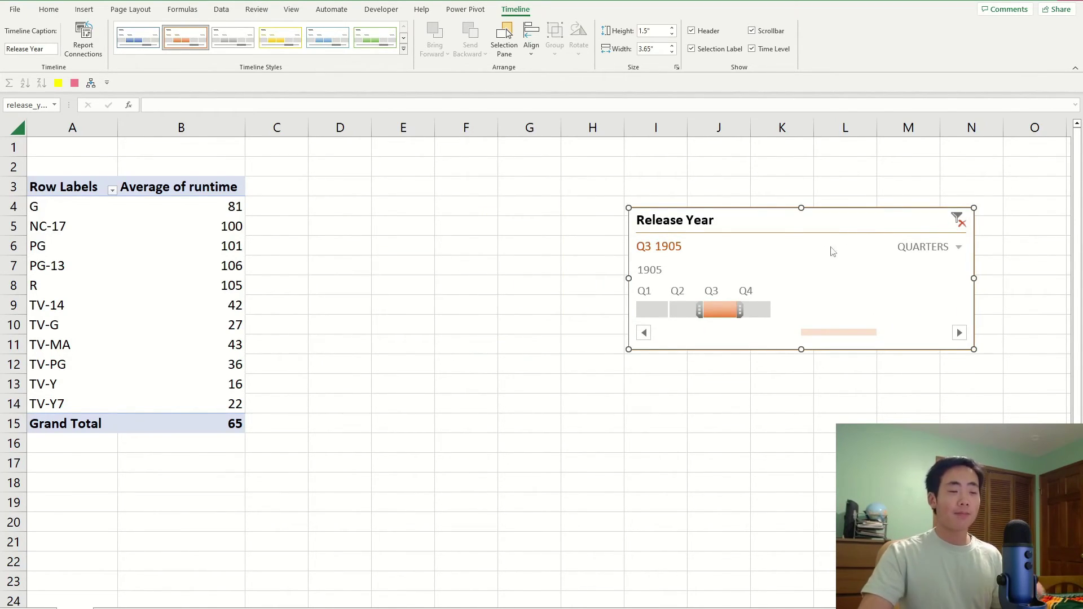
pyautogui.moveTo(695, 302); pyautogui.dragTo(671, 305)
pyautogui.click(750, 307)
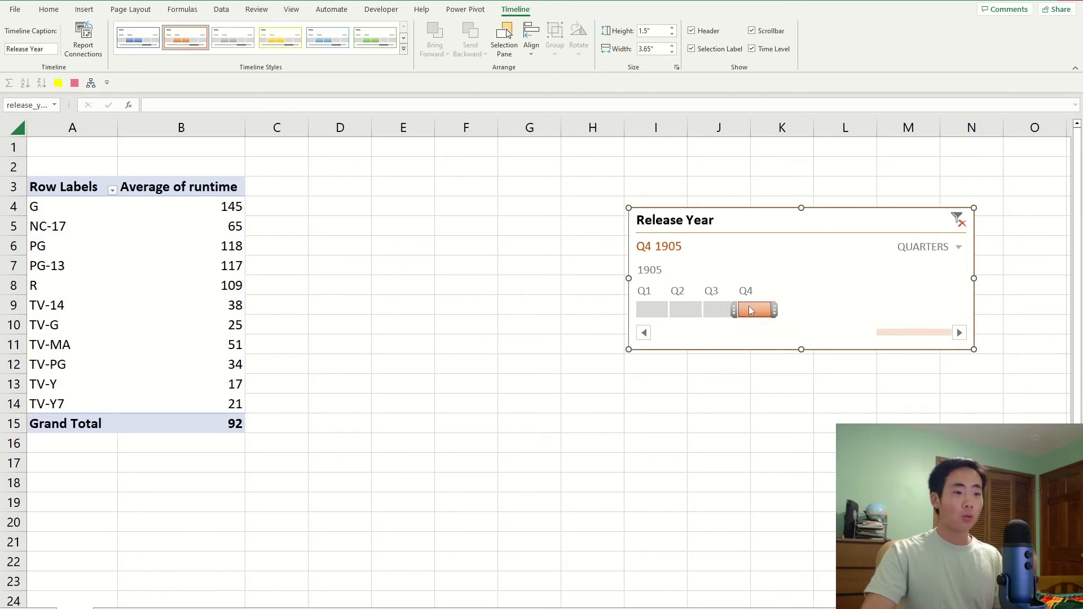
pyautogui.click(719, 312)
pyautogui.click(685, 309)
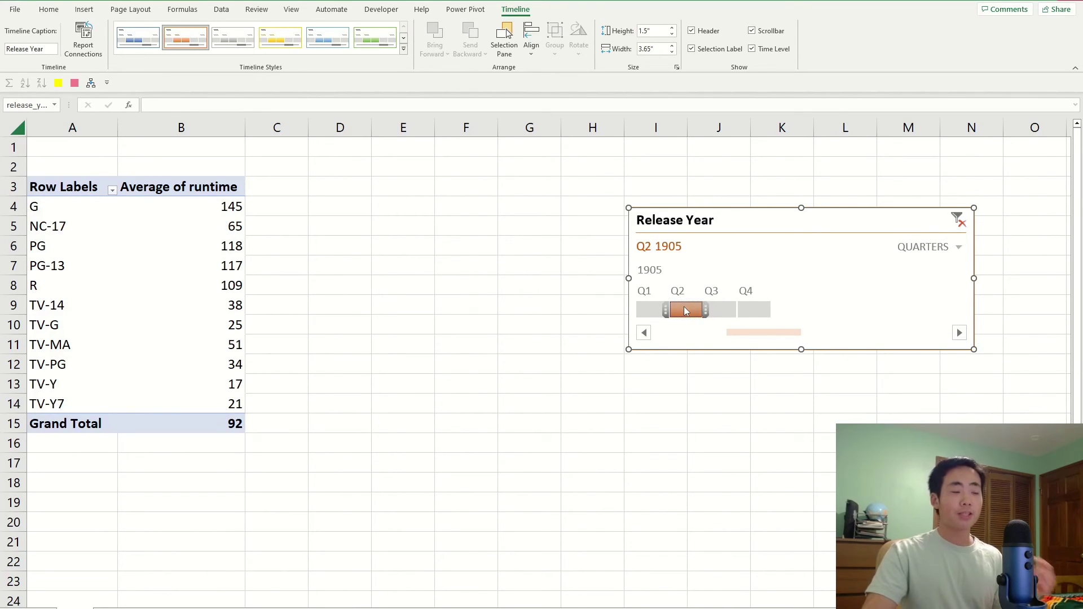